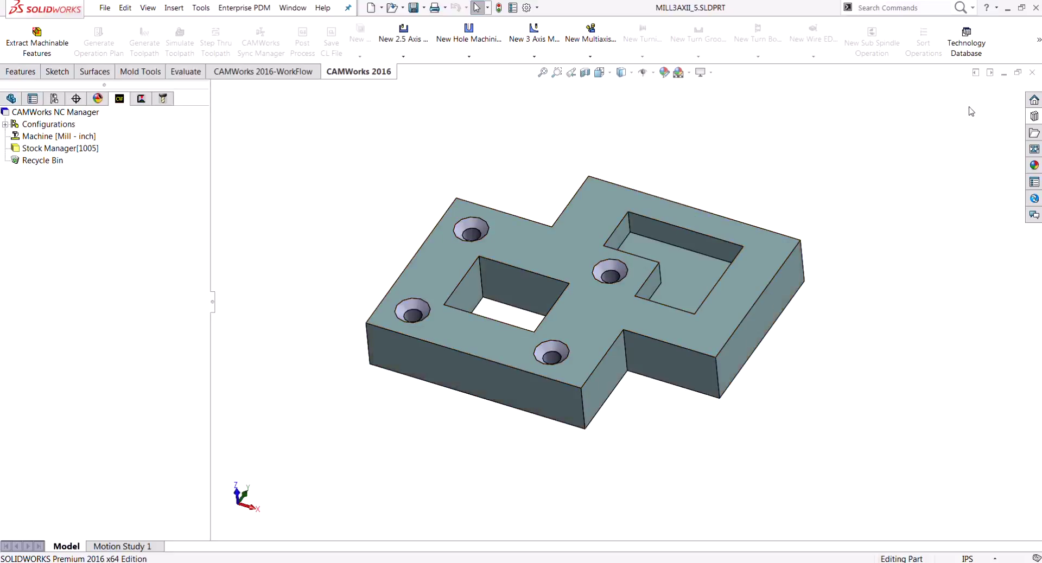
- Turn on Part perimeter (Open pocket type) extraction in the CAMWorks Mill Features options
{"action": "left_click", "coordinate": [1038, 40]}
{"action": "left_click", "coordinate": [1025, 97]}
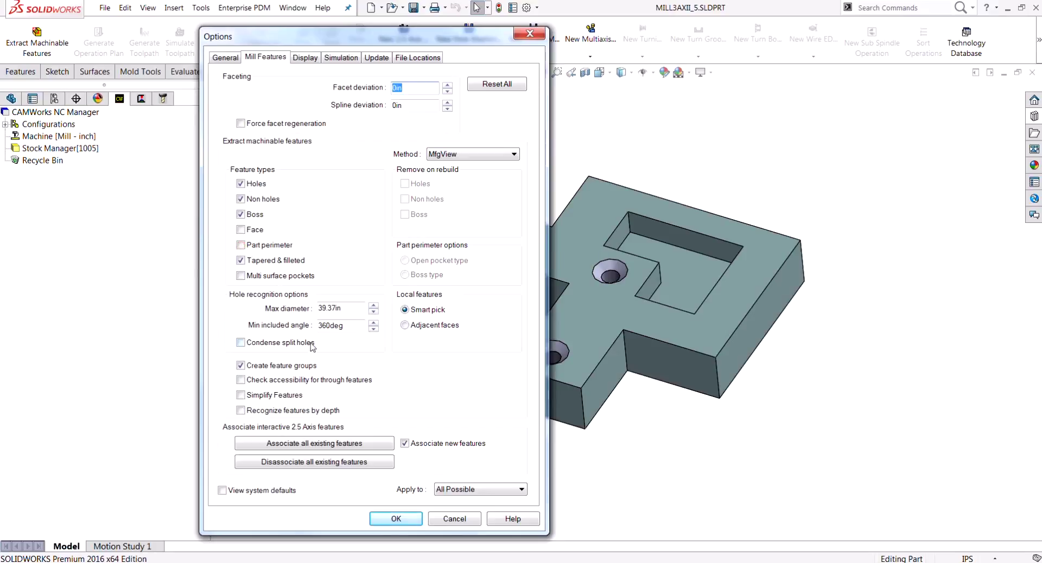
{"action": "left_click", "coordinate": [240, 246]}
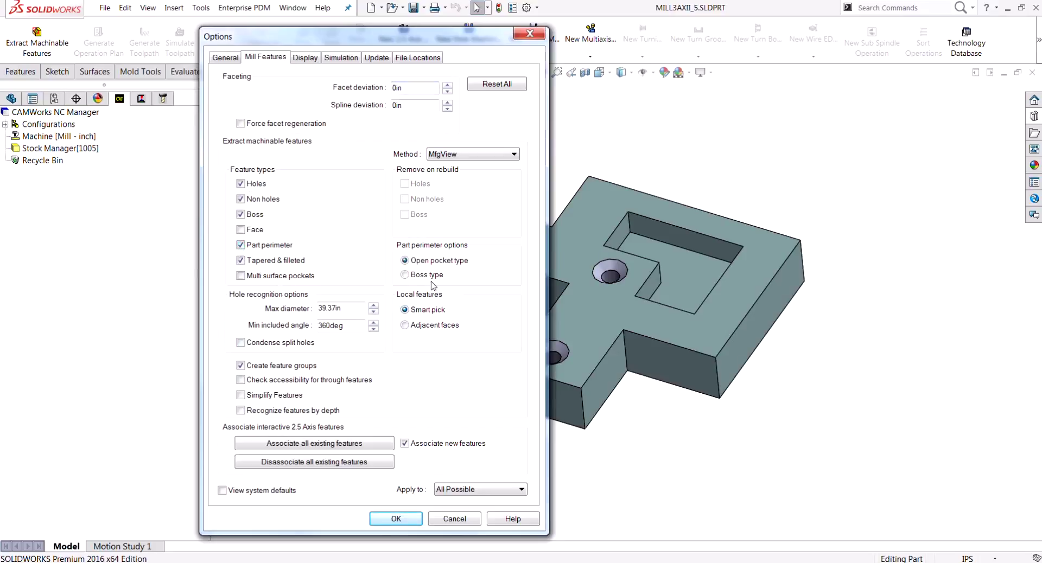
{"action": "left_click", "coordinate": [395, 519]}
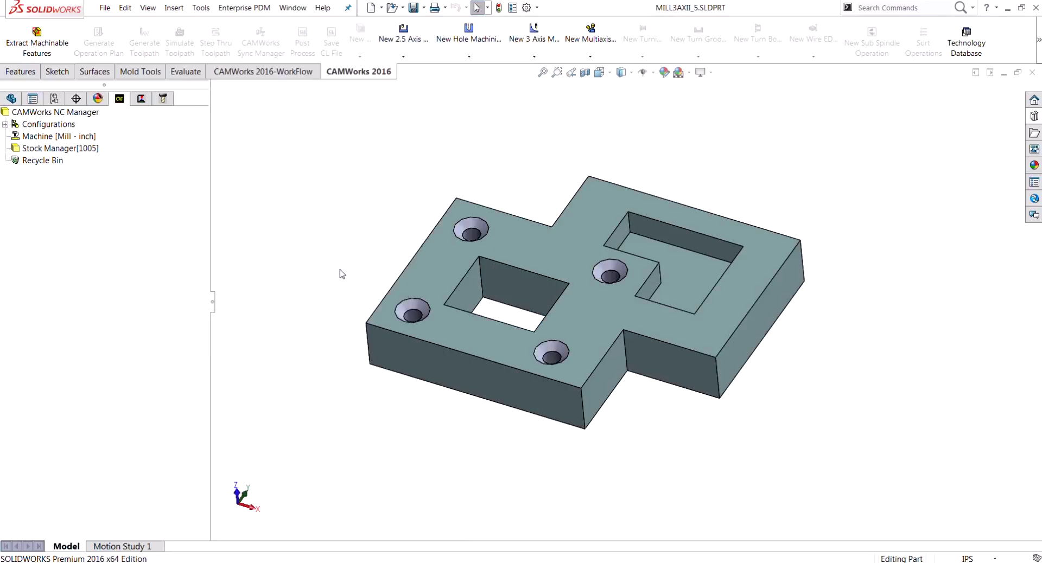
- Extract machinable features, delete Rectangular Slot1 and Slot2, and move Perimeter-Open Pocket1 below Irregular Pocket1
{"action": "left_click", "coordinate": [43, 52]}
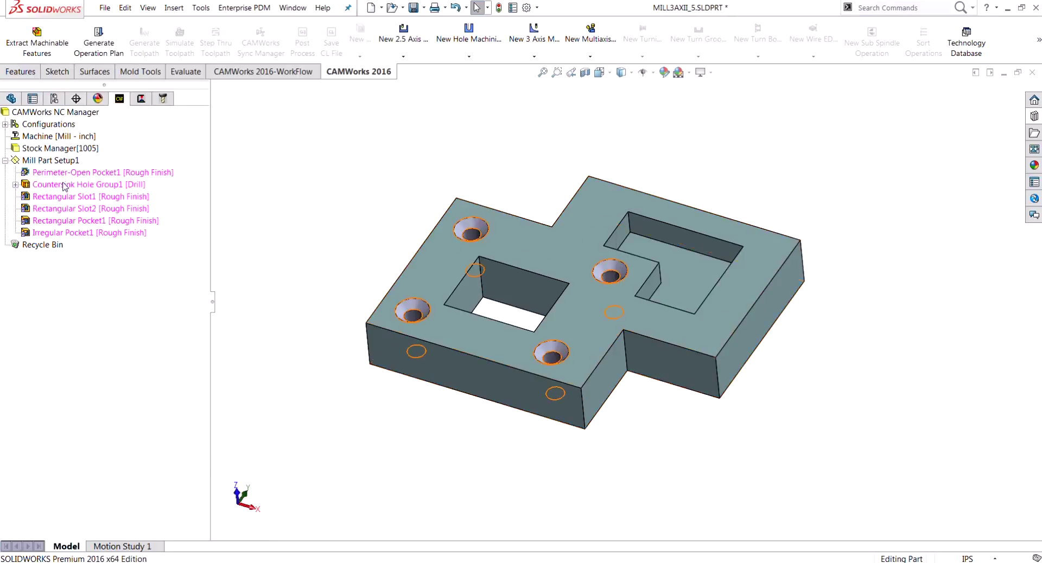
{"action": "left_click", "coordinate": [88, 196]}
{"action": "left_click", "coordinate": [84, 209], "text": "ctrl"}
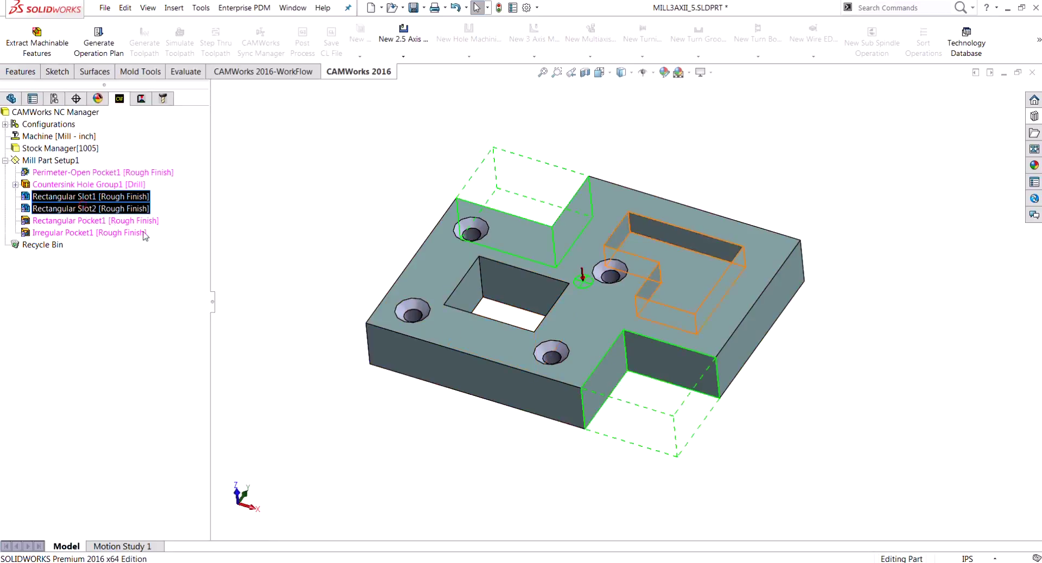
{"action": "key", "text": "Delete"}
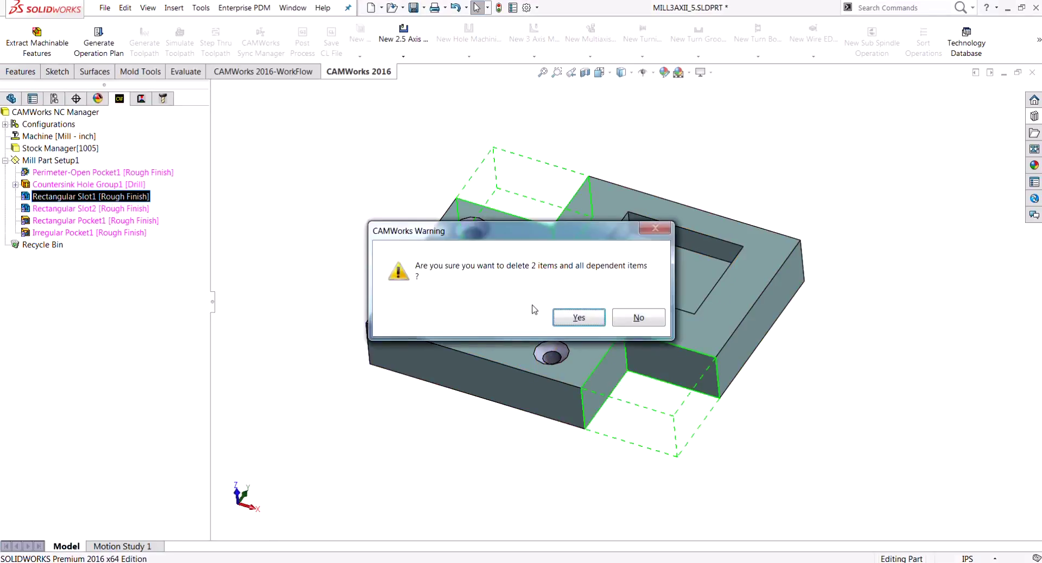
{"action": "left_click", "coordinate": [568, 316]}
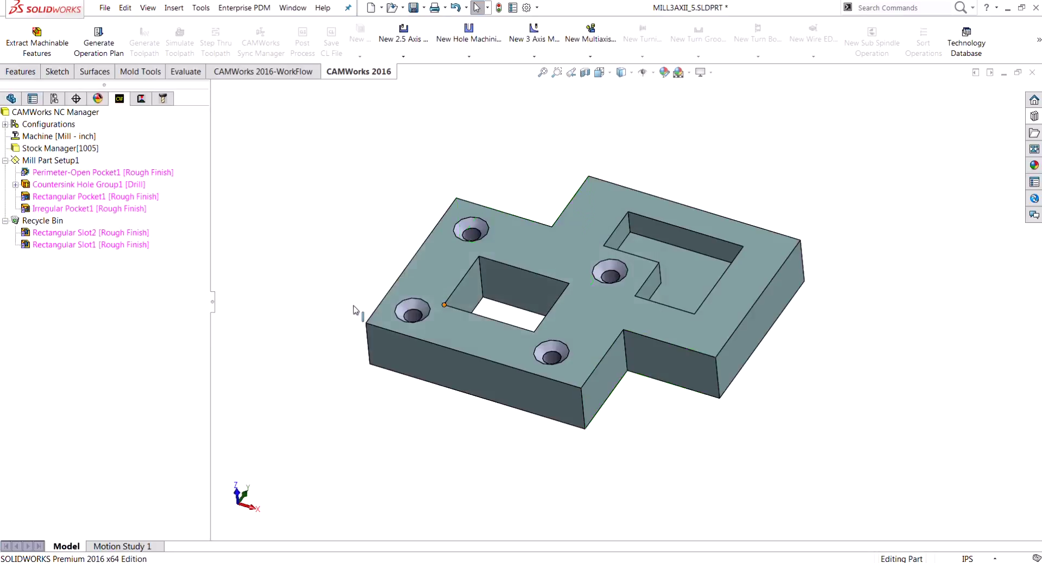
{"action": "left_click", "coordinate": [5, 221]}
{"action": "left_click_drag", "start_coordinate": [115, 172], "coordinate": [95, 212]}
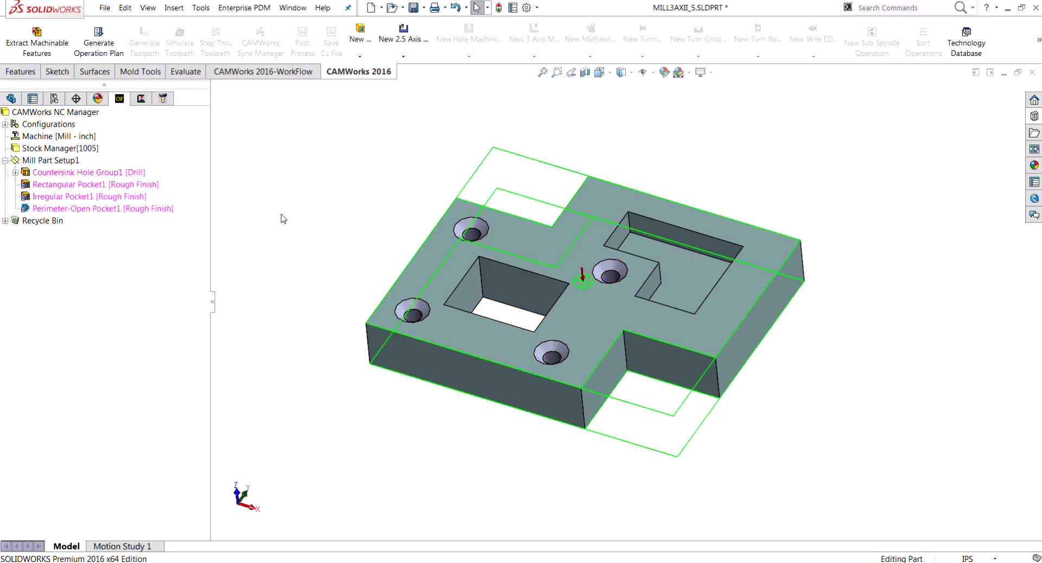
- Turn on Tool crib priority and Use tool crib tools only in the Crib 3 (Haas) definition
{"action": "left_click", "coordinate": [163, 98]}
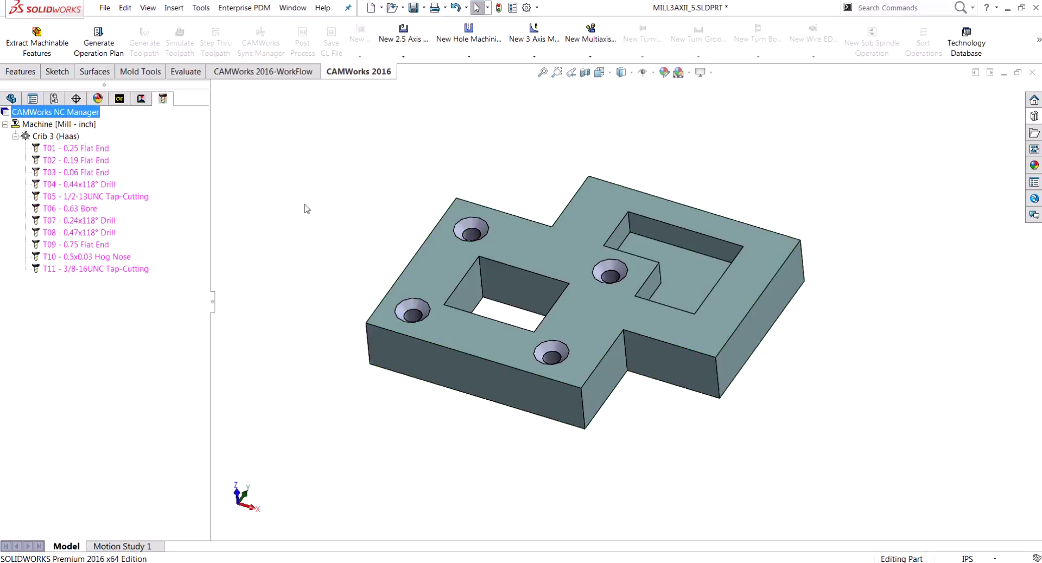
{"action": "left_click", "coordinate": [275, 175]}
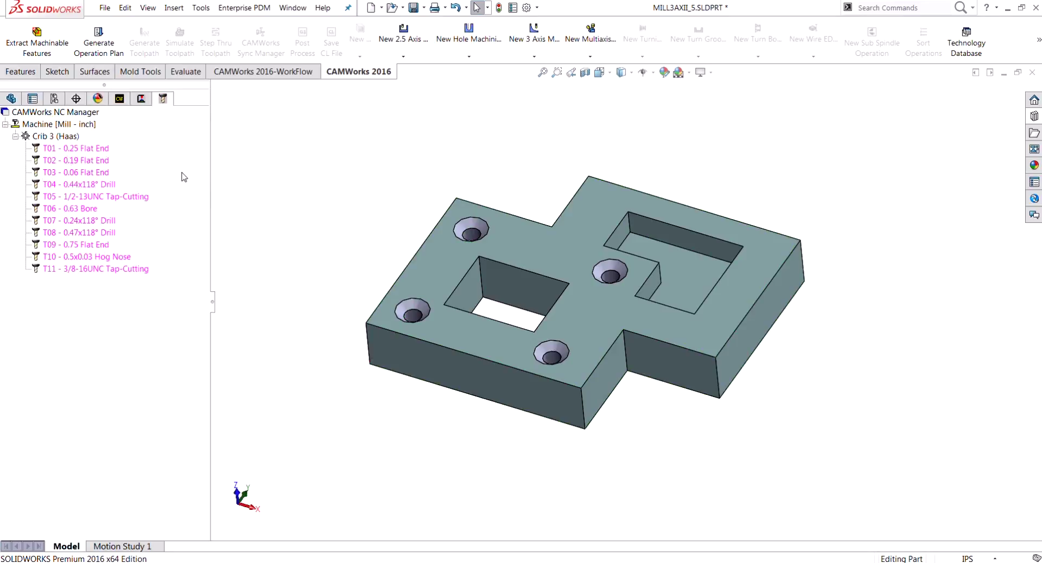
{"action": "right_click", "coordinate": [59, 138]}
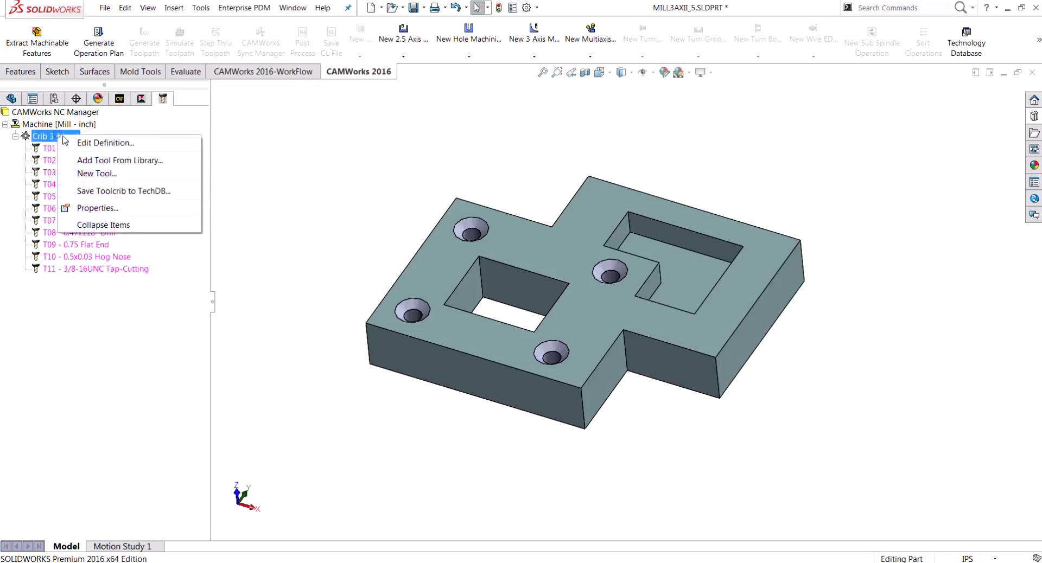
{"action": "left_click", "coordinate": [96, 144]}
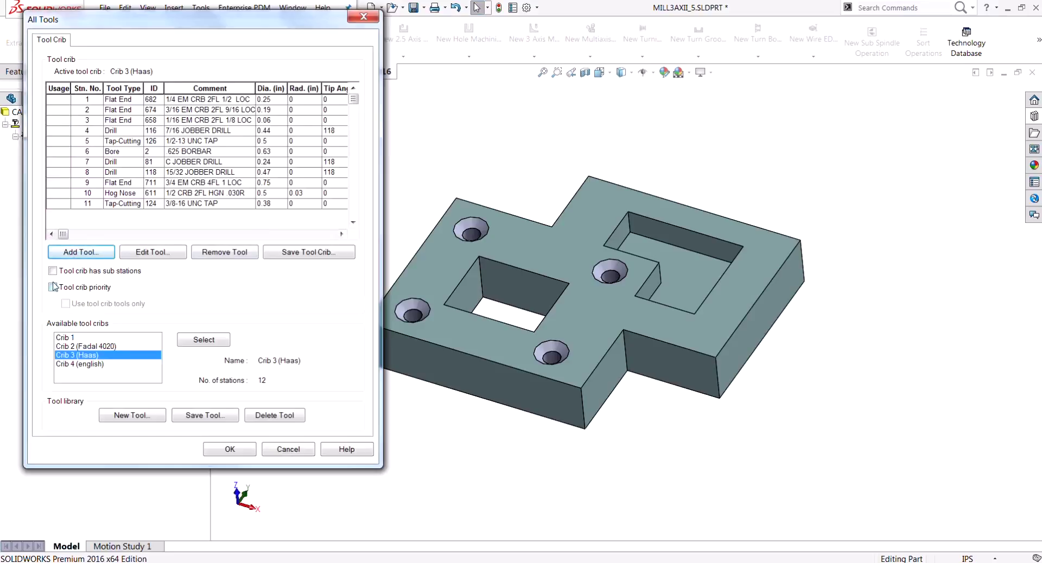
{"action": "left_click", "coordinate": [52, 287]}
{"action": "left_click", "coordinate": [66, 304]}
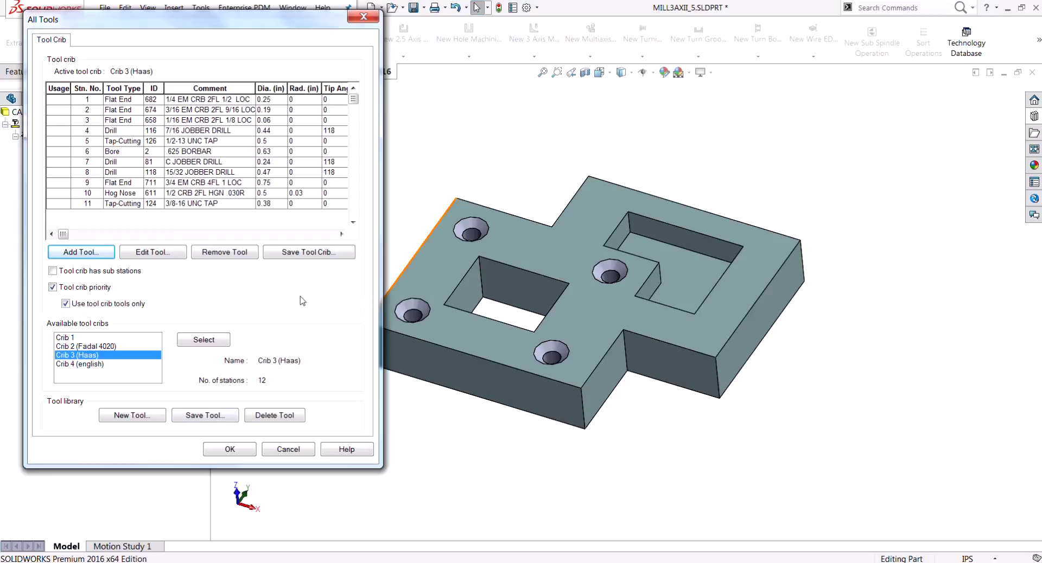
{"action": "left_click", "coordinate": [218, 451]}
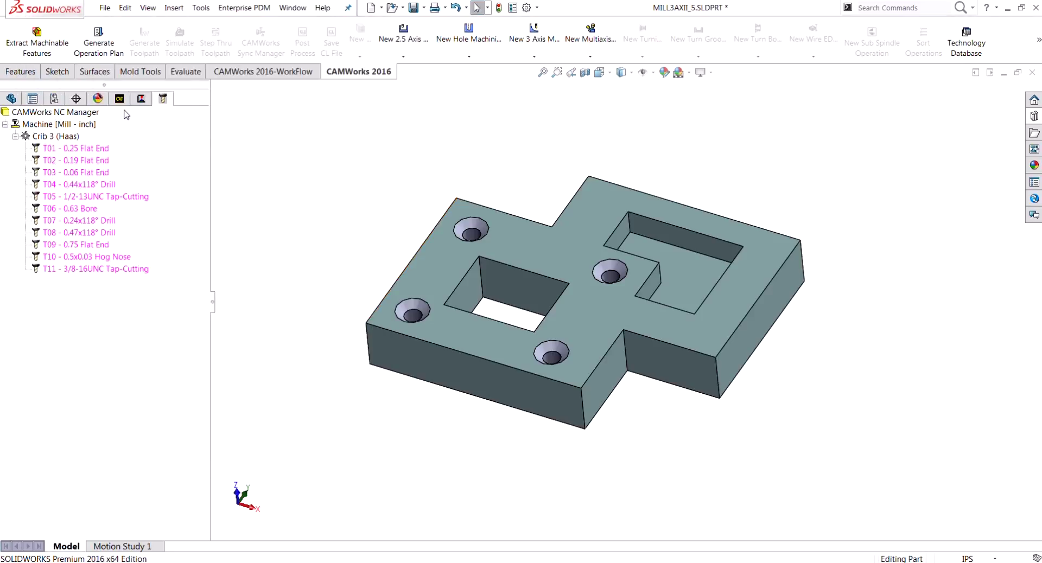
- Generate the operation plan, producing six mill operations with the T01, T03 and T09 flat end mills
{"action": "left_click", "coordinate": [119, 98]}
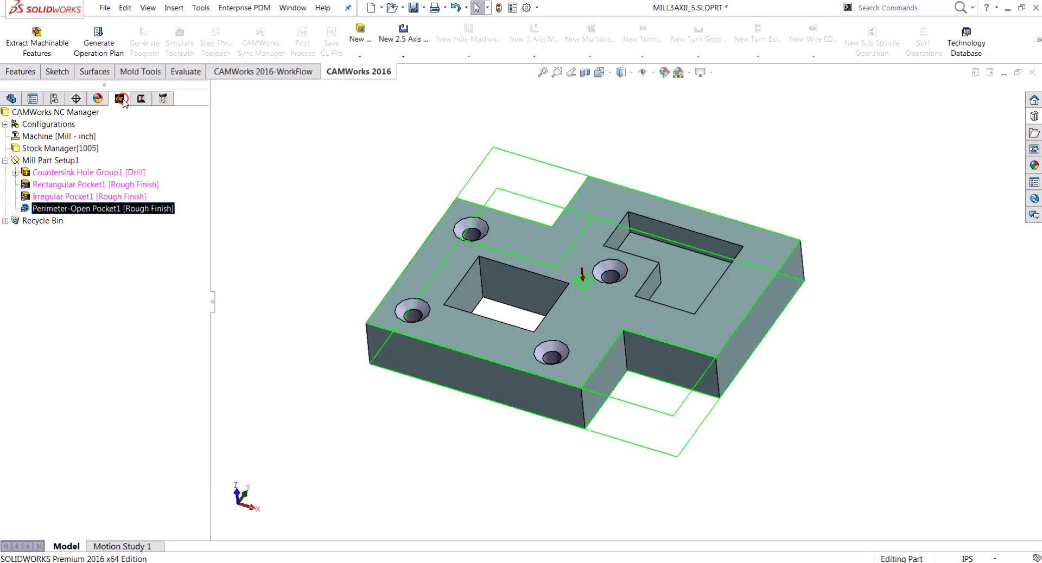
{"action": "left_click", "coordinate": [99, 50]}
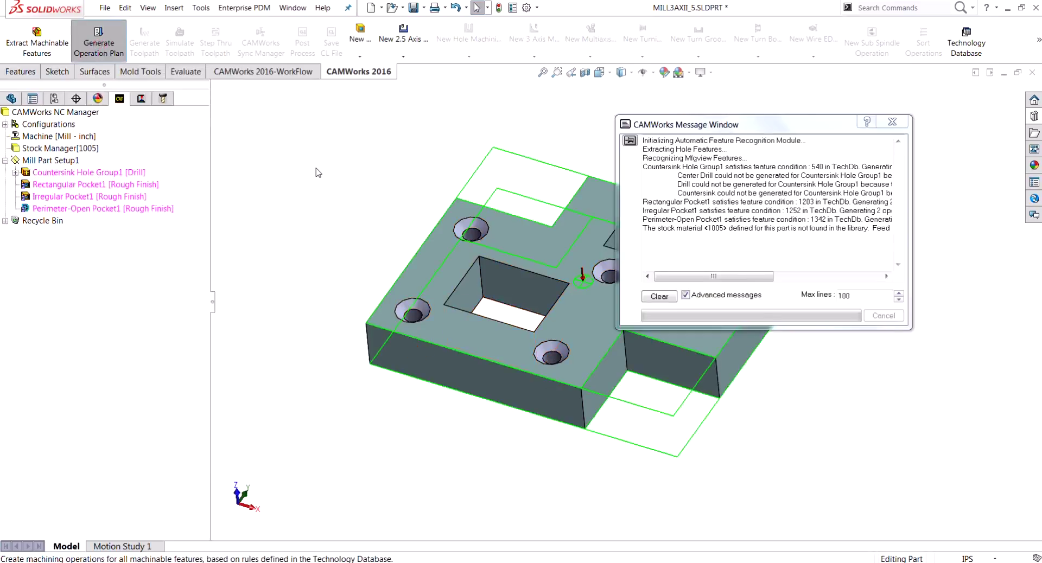
{"action": "left_click", "coordinate": [120, 99]}
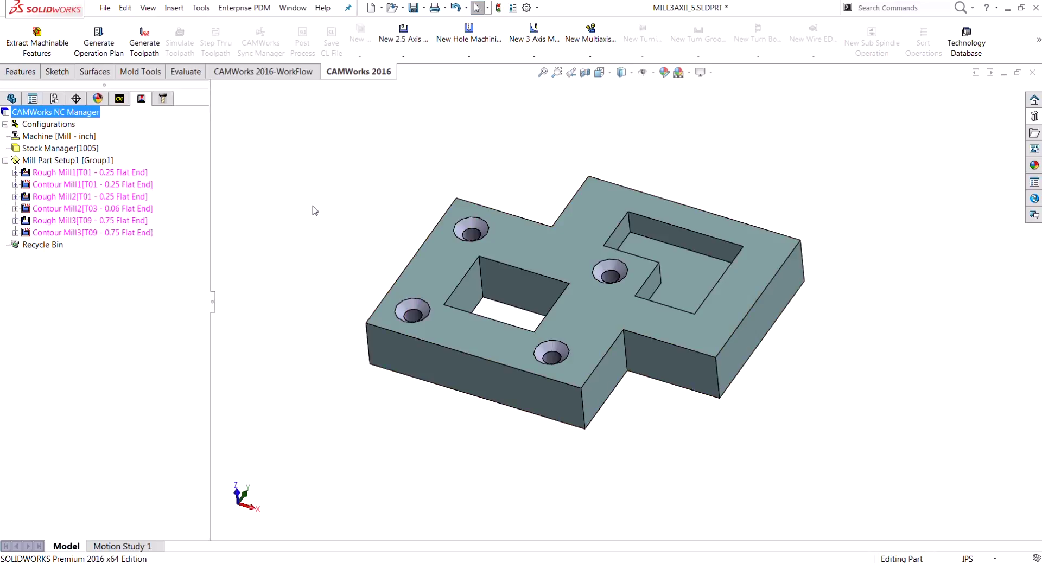
- Open the Technology Database's Mill Feature & Operations form for the Countersunk Hole feature type
{"action": "left_click", "coordinate": [969, 46]}
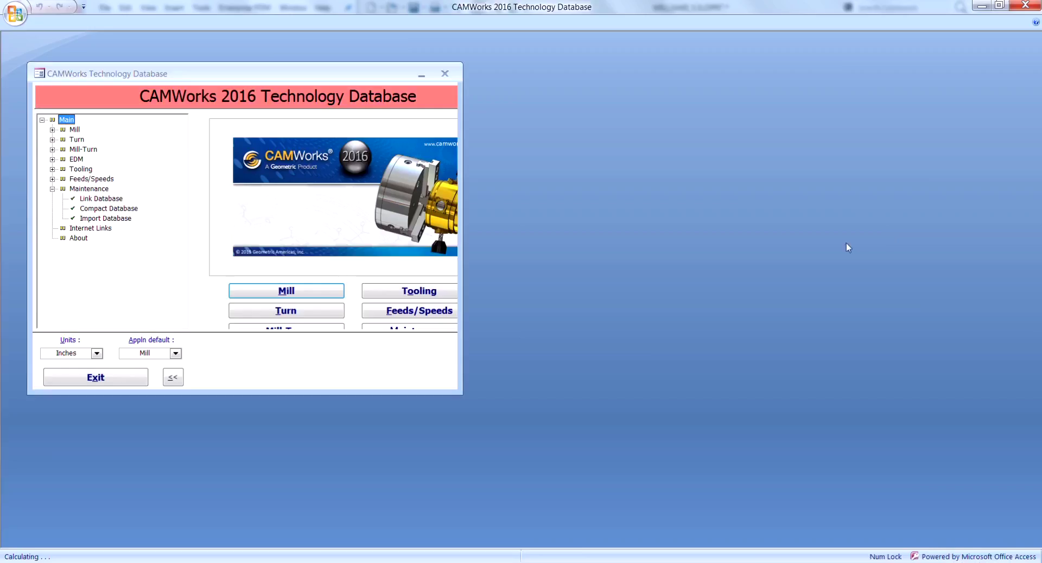
{"action": "left_click_drag", "start_coordinate": [461, 394], "coordinate": [607, 491]}
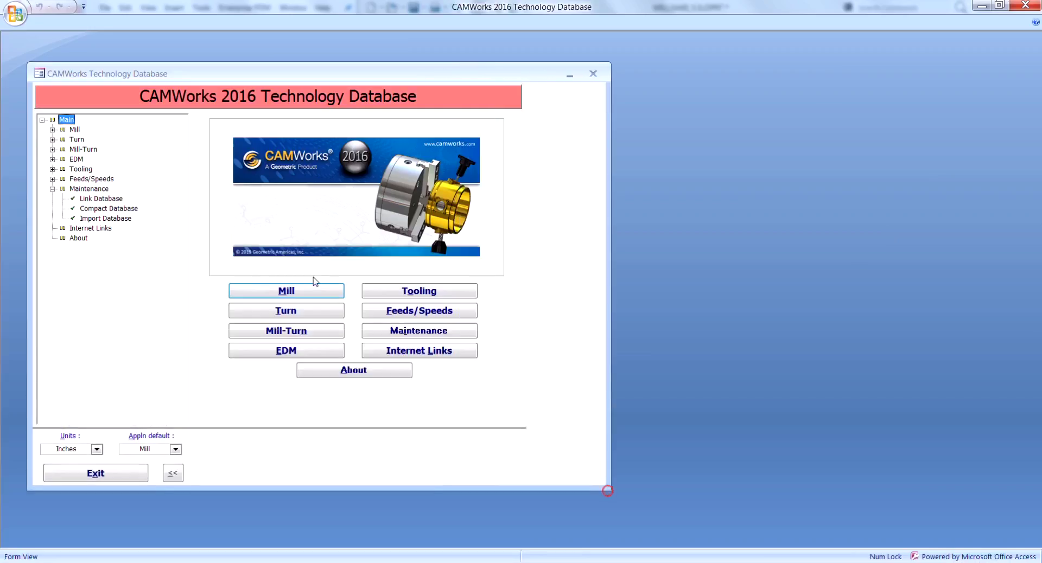
{"action": "left_click", "coordinate": [298, 291]}
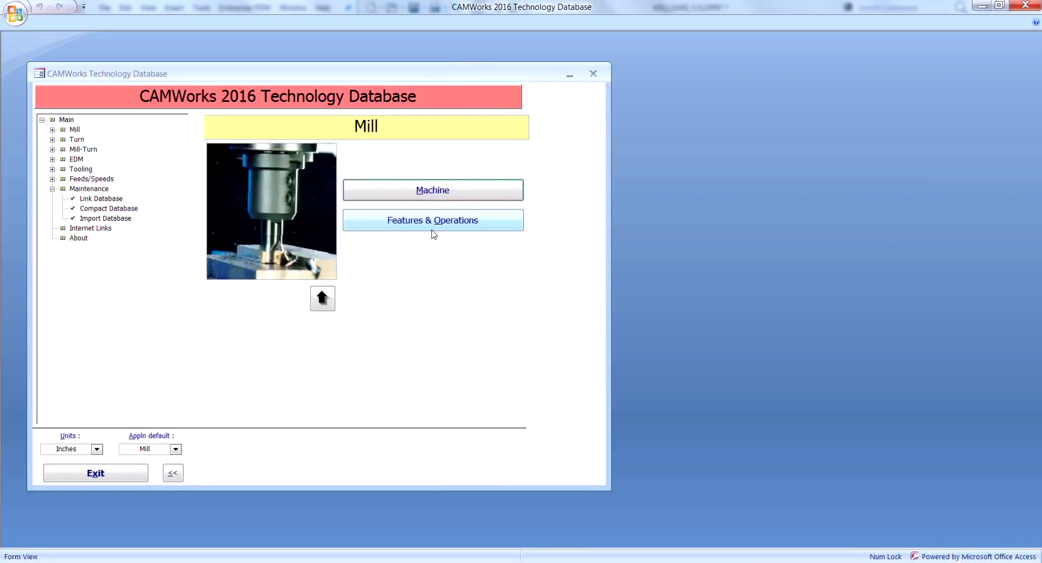
{"action": "left_click", "coordinate": [461, 221]}
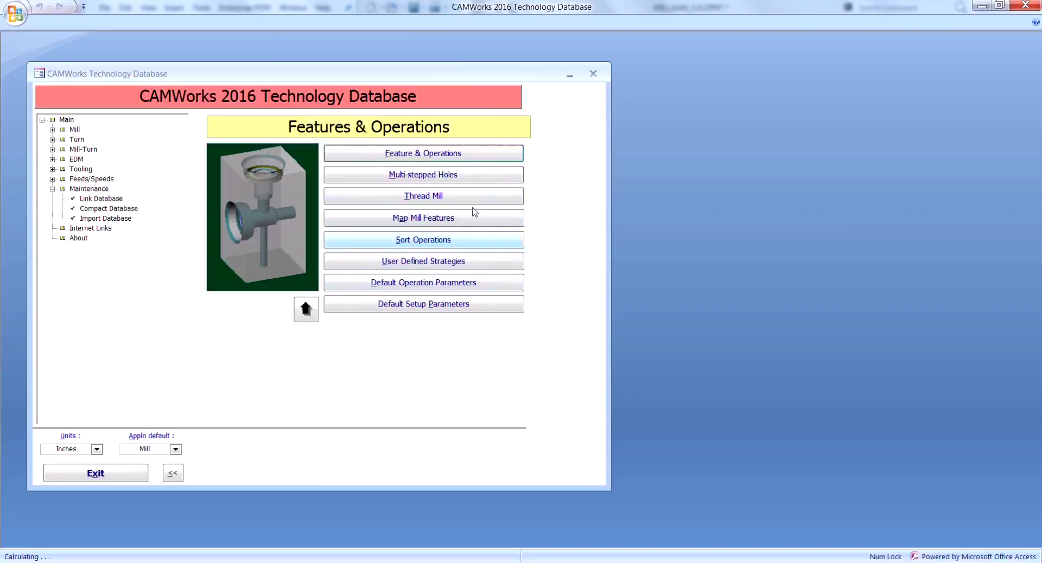
{"action": "left_click", "coordinate": [434, 154]}
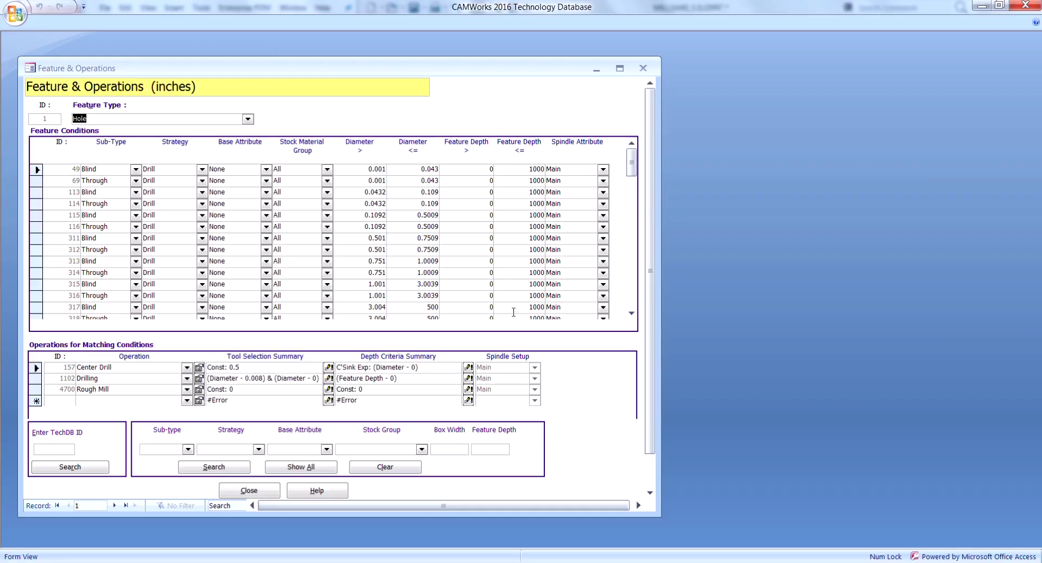
{"action": "left_click_drag", "start_coordinate": [294, 71], "coordinate": [314, 51]}
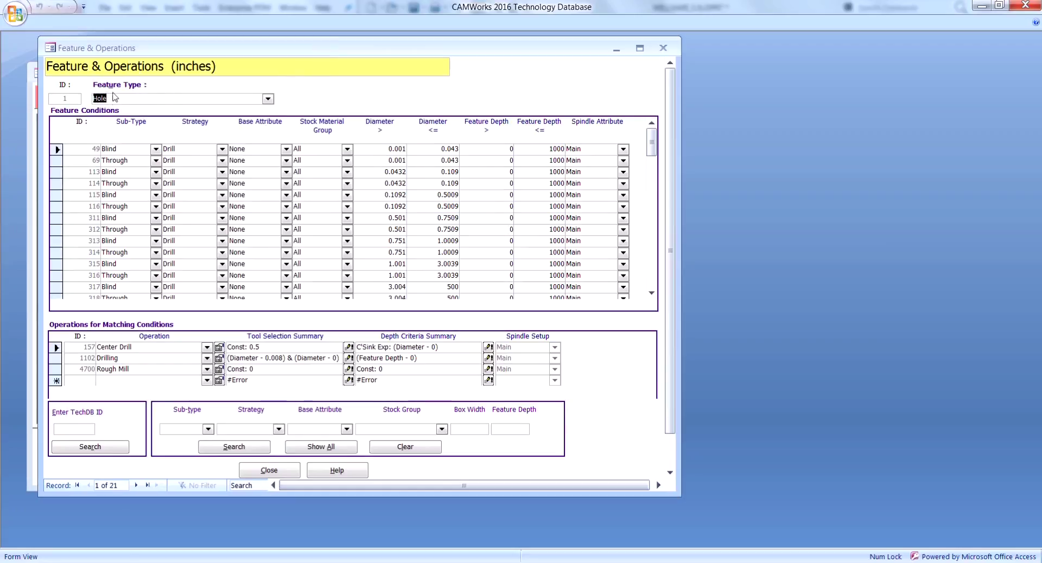
{"action": "left_click", "coordinate": [267, 99]}
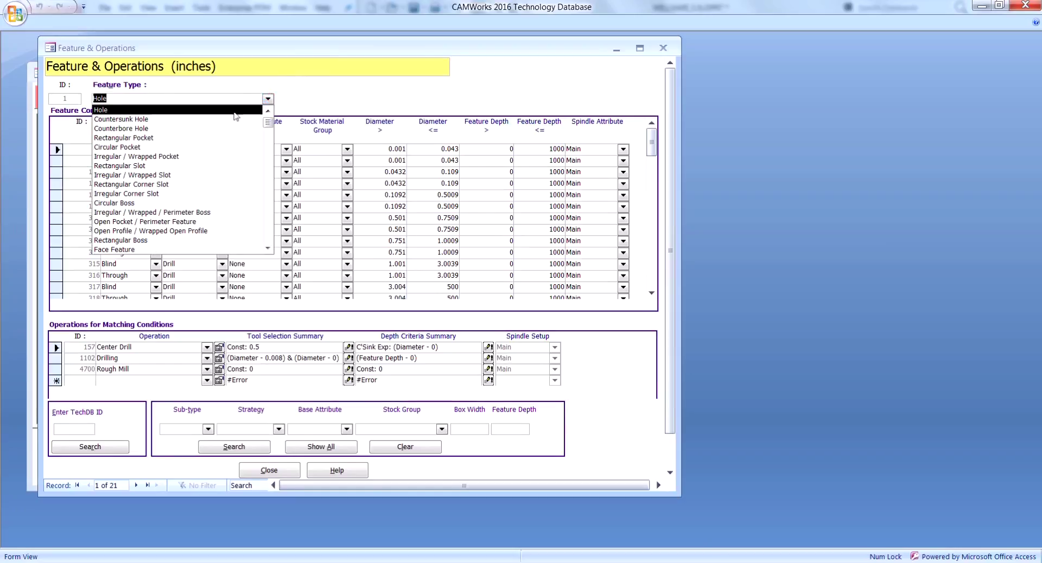
{"action": "left_click", "coordinate": [186, 120]}
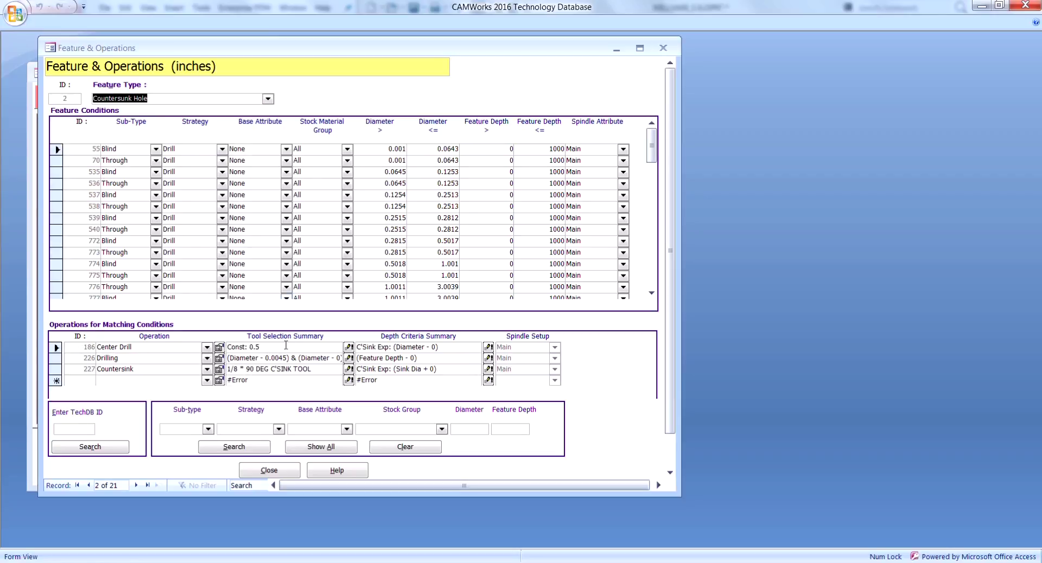
- Review Center Drill's tool selection options, trying Select tool and Select Assembly tool, then keep Use constant
{"action": "double_click", "coordinate": [316, 347]}
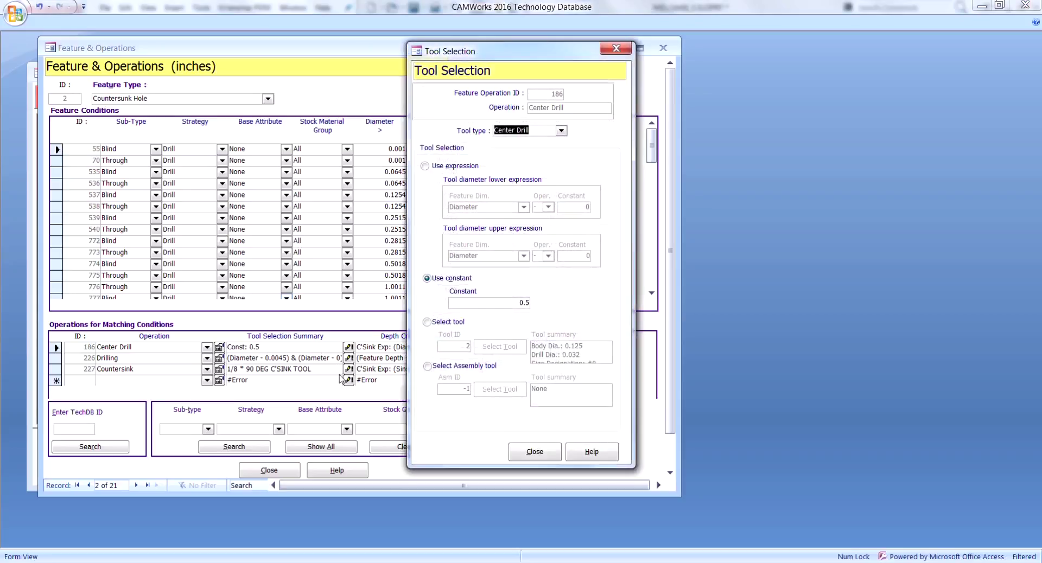
{"action": "left_click", "coordinate": [507, 50]}
{"action": "left_click_drag", "start_coordinate": [507, 50], "coordinate": [519, 46]}
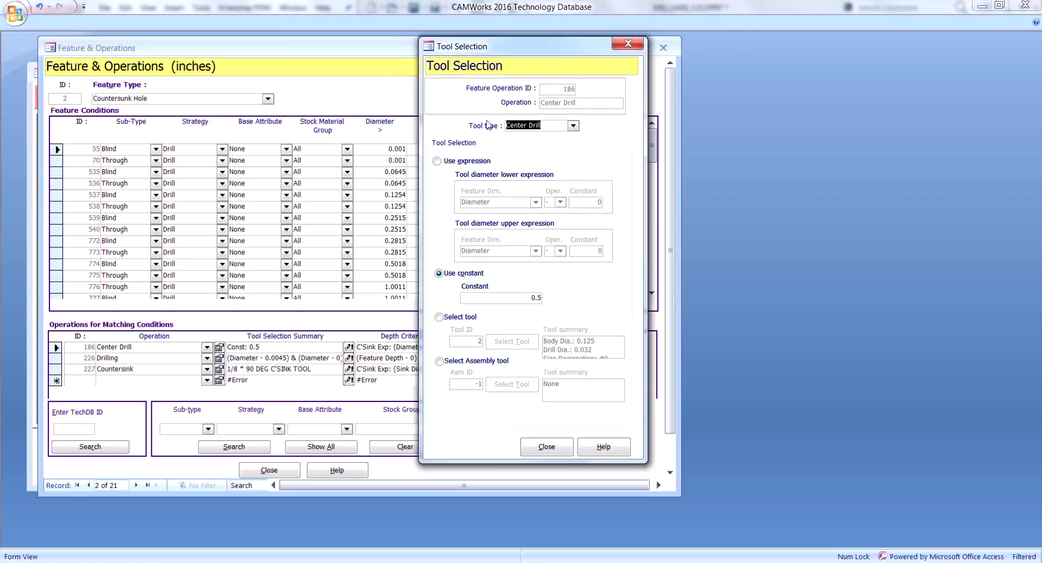
{"action": "left_click", "coordinate": [573, 126]}
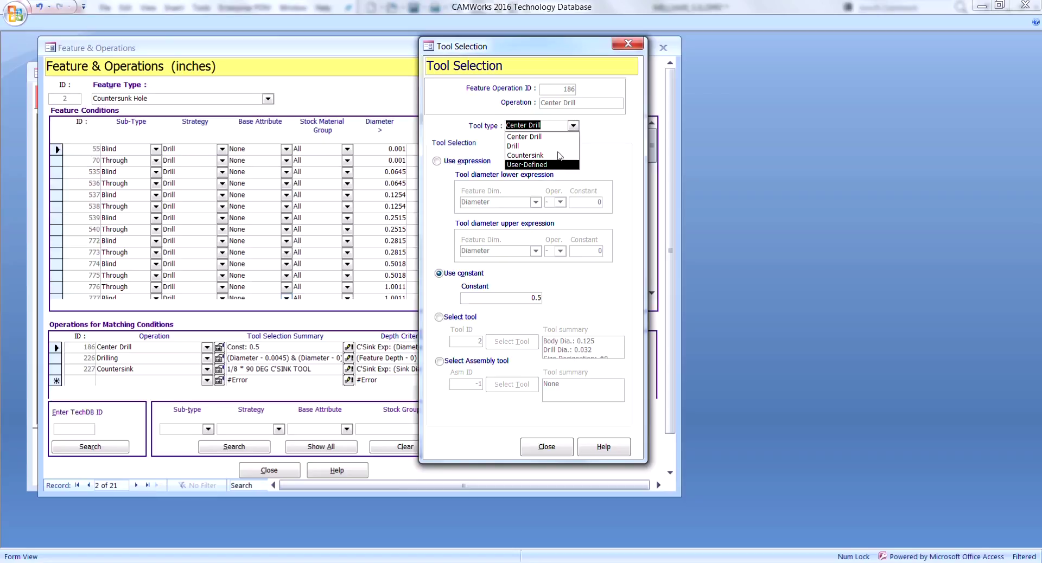
{"action": "left_click", "coordinate": [595, 130]}
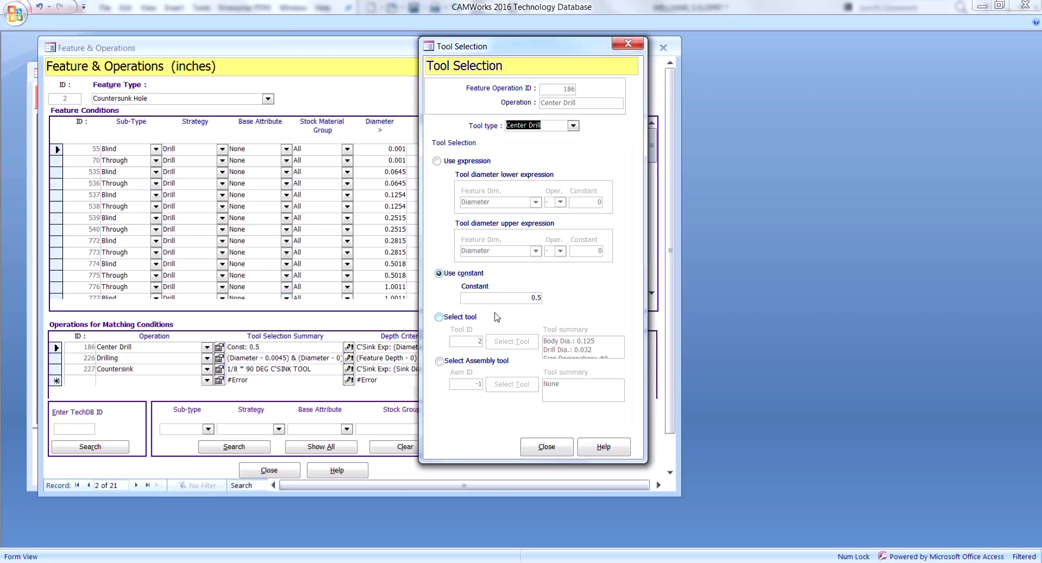
{"action": "left_click", "coordinate": [458, 320]}
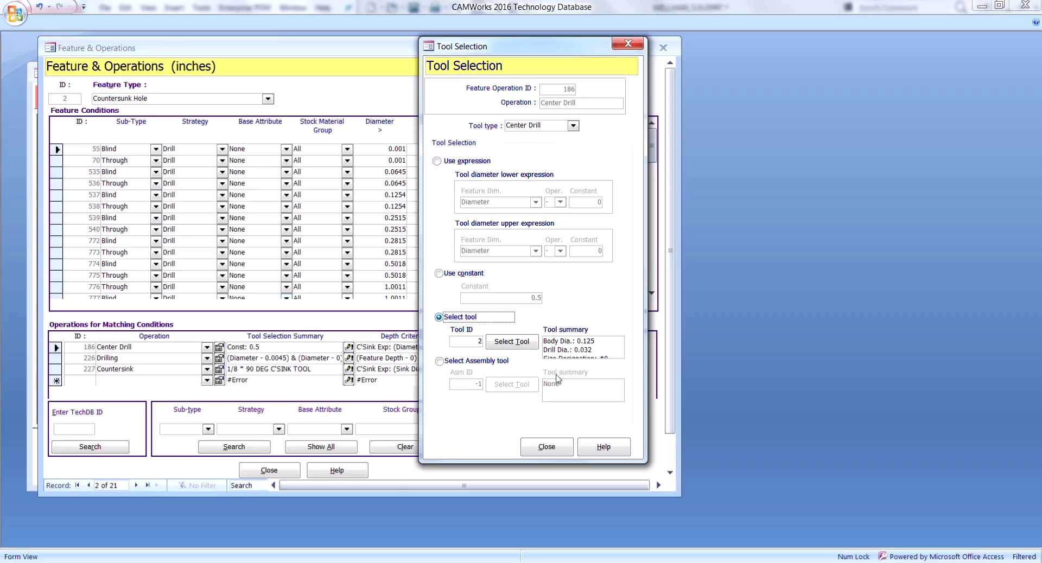
{"action": "left_click", "coordinate": [512, 342]}
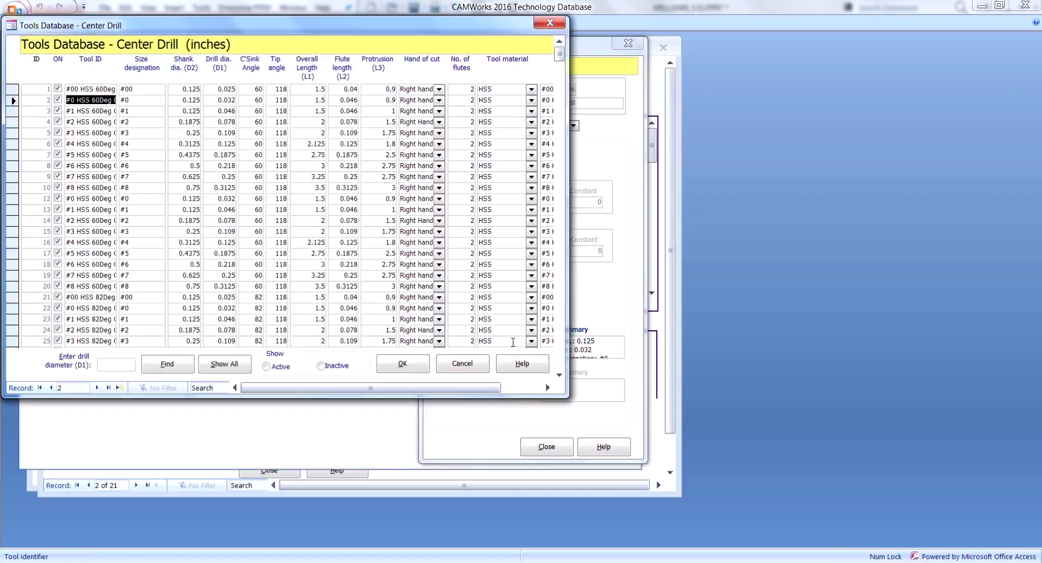
{"action": "left_click", "coordinate": [451, 365]}
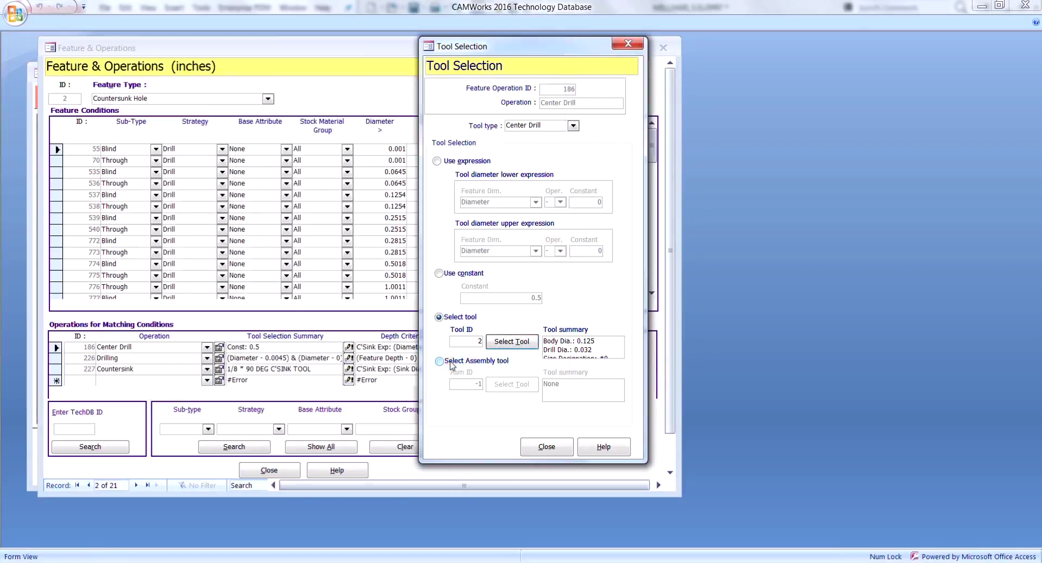
{"action": "left_click", "coordinate": [440, 362]}
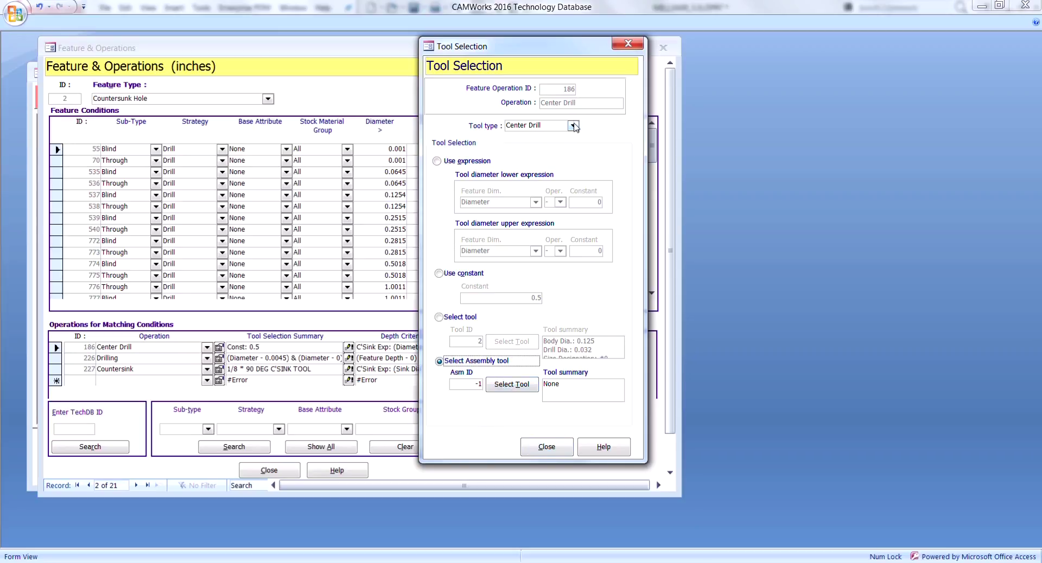
{"action": "left_click", "coordinate": [447, 274]}
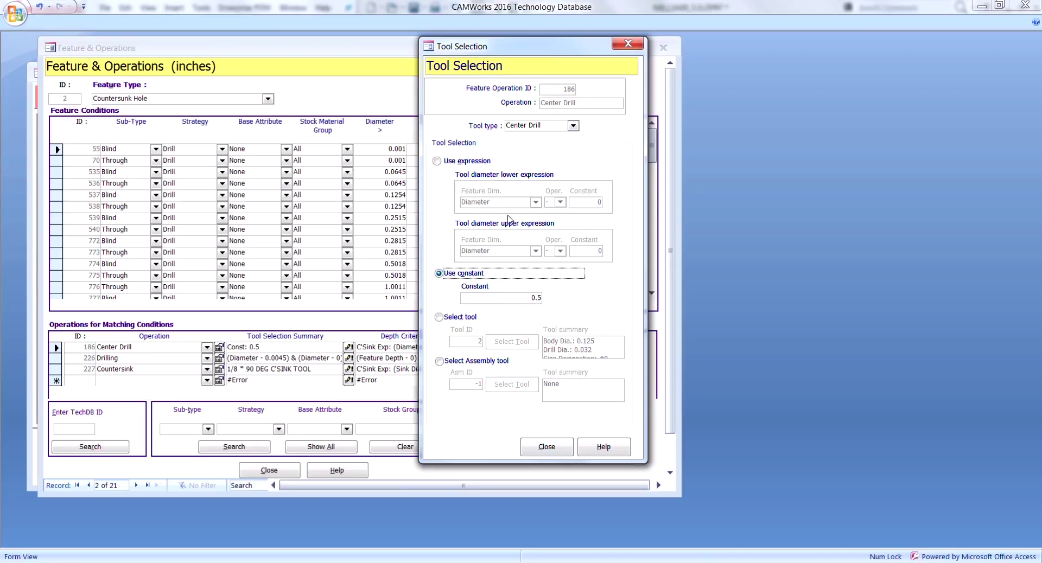
{"action": "left_click", "coordinate": [546, 447]}
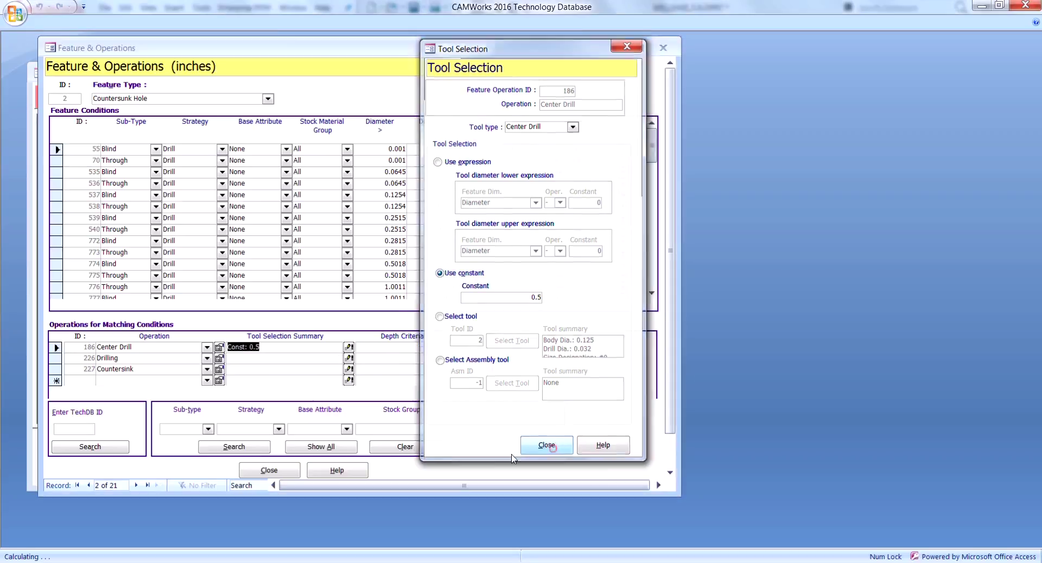
- Review the Drilling operation's tool selection rules, then close the Technology Database
{"action": "double_click", "coordinate": [280, 359]}
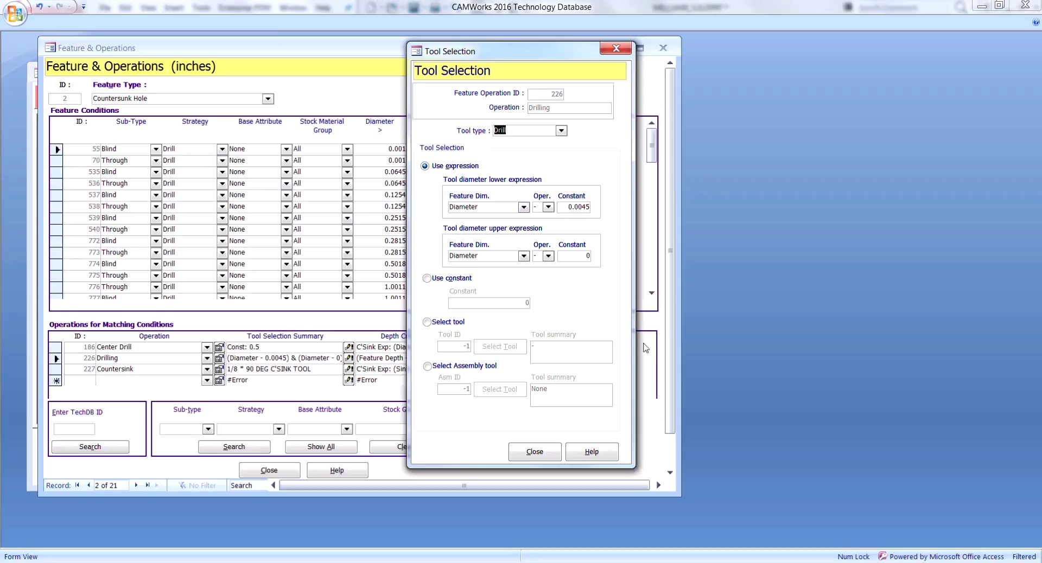
{"action": "left_click", "coordinate": [539, 451]}
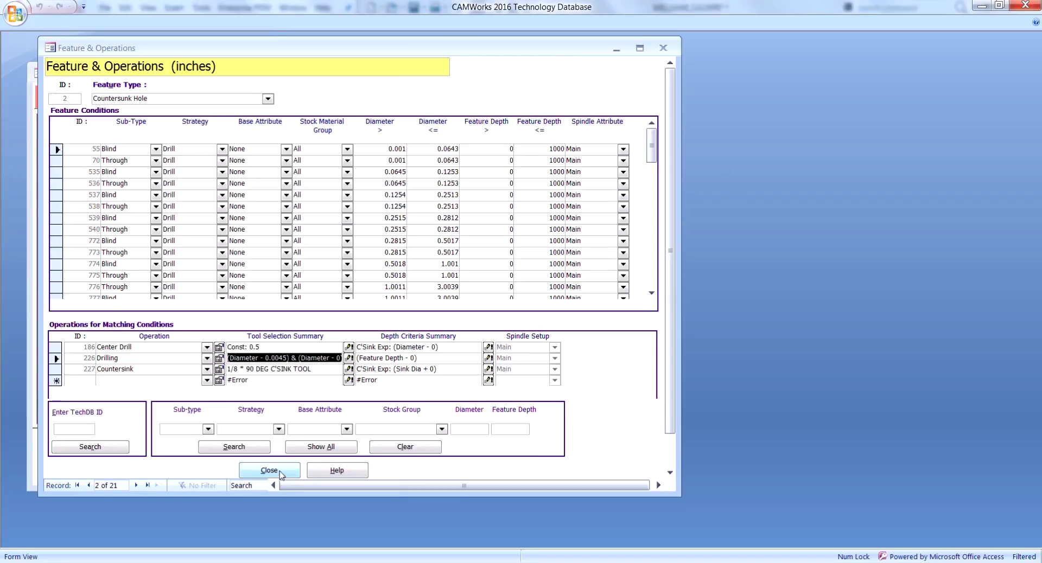
{"action": "left_click", "coordinate": [1026, 5]}
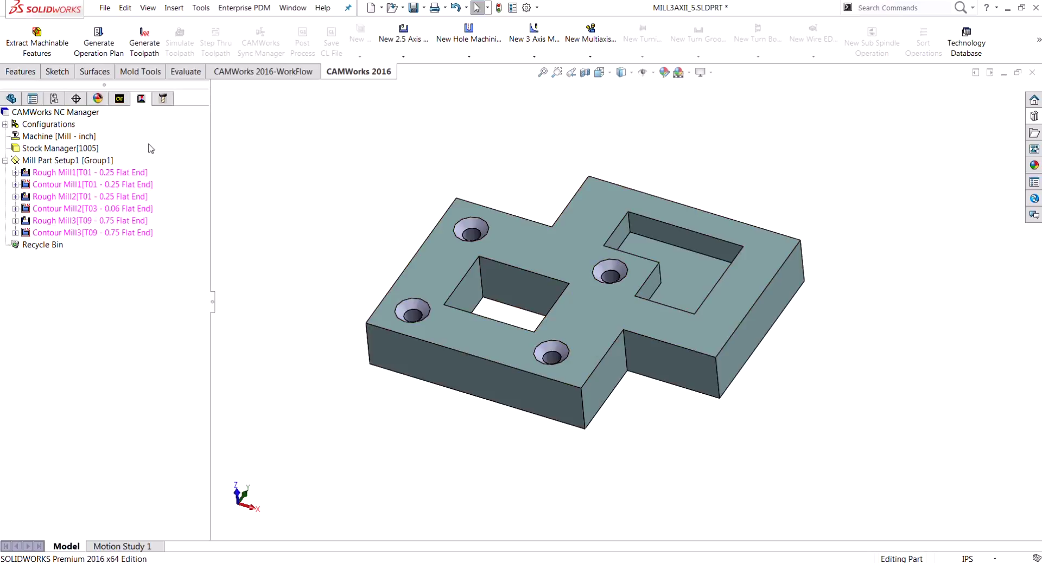
- Let Crib 3 (Haas) use tools outside the crib by turning off Use tool crib tools only
{"action": "left_click", "coordinate": [162, 98]}
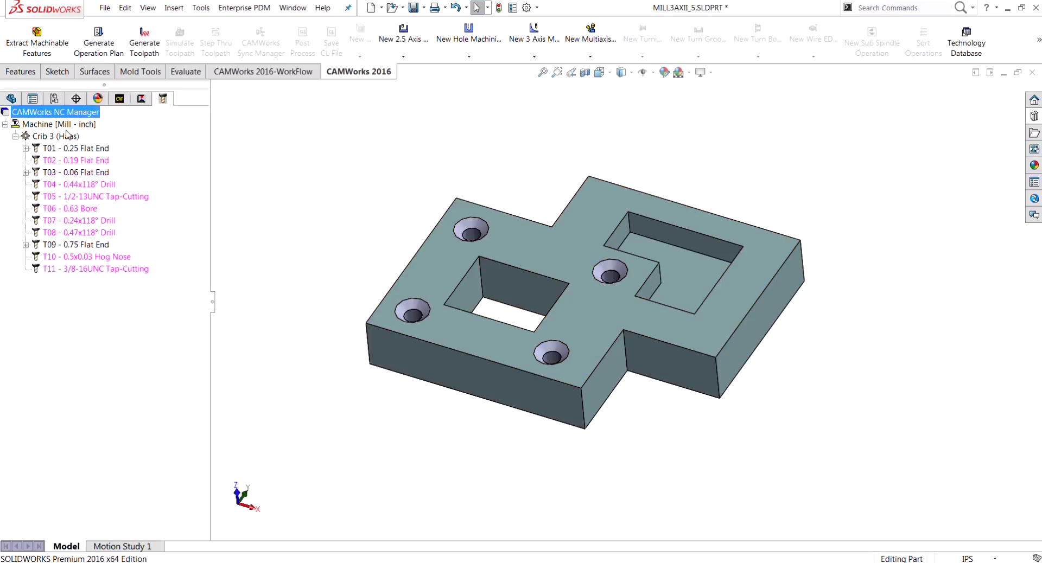
{"action": "right_click", "coordinate": [53, 138]}
{"action": "left_click", "coordinate": [63, 142]}
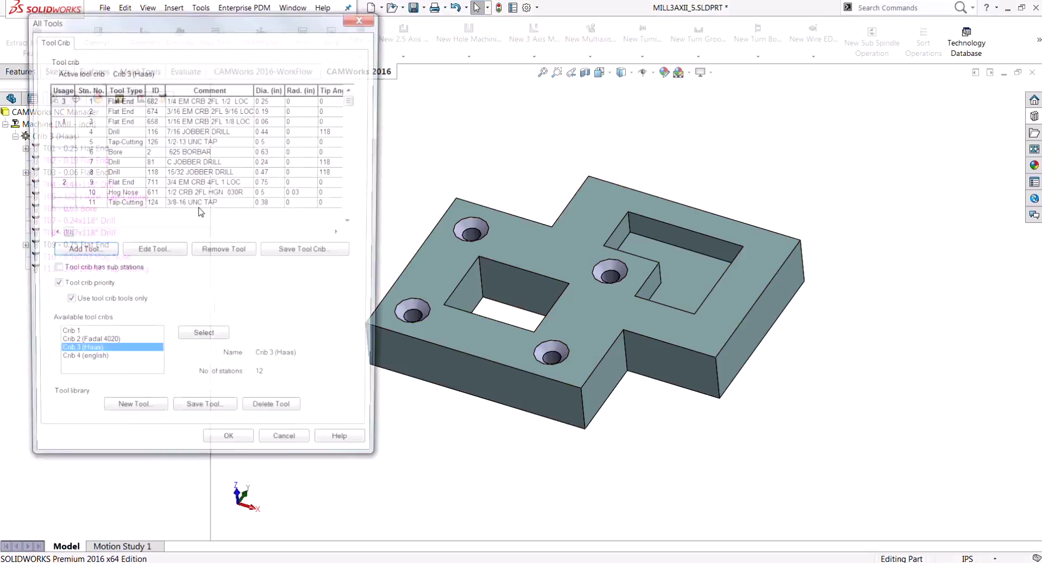
{"action": "left_click", "coordinate": [65, 304]}
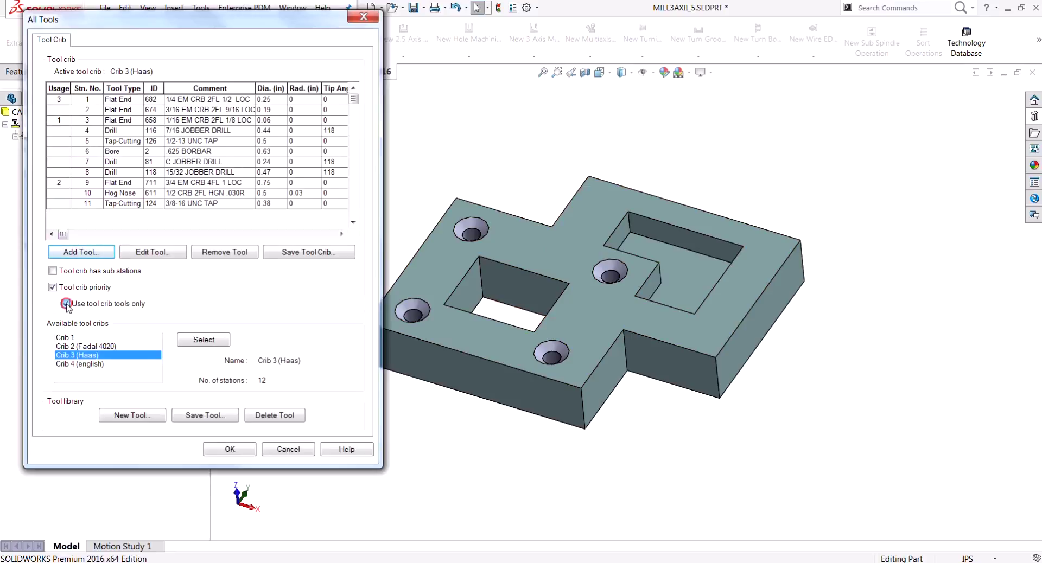
{"action": "left_click", "coordinate": [230, 451]}
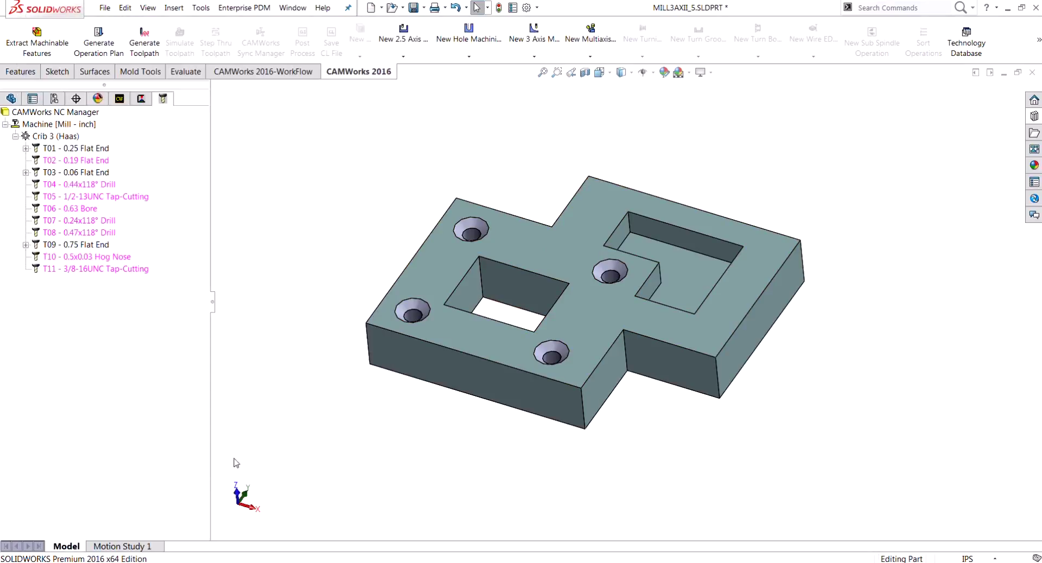
- Regenerate the operation plan, adding Center Drill1, Drill1 and Countersink1, and generate the toolpaths
{"action": "left_click", "coordinate": [120, 98]}
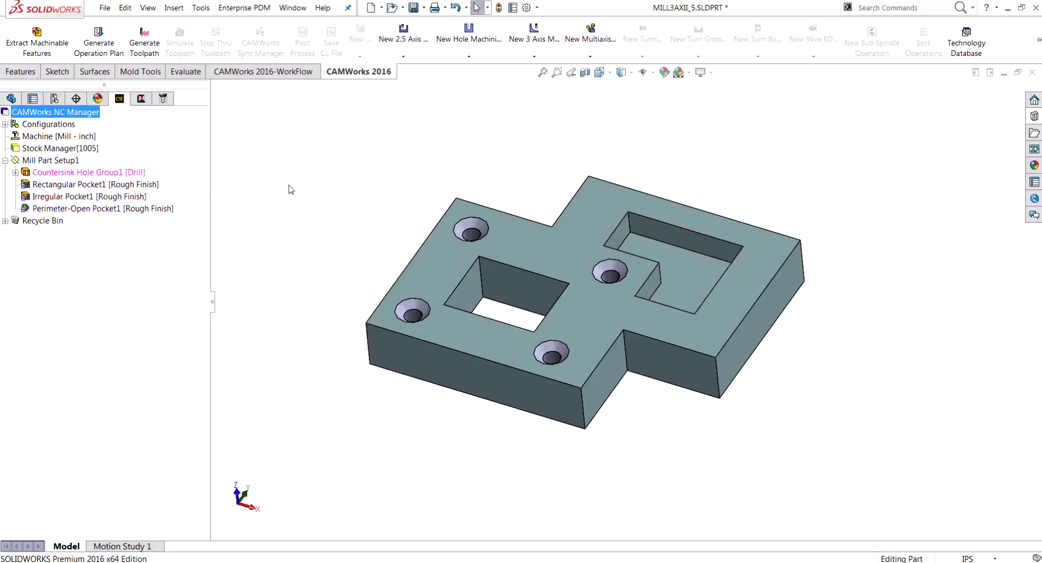
{"action": "left_click", "coordinate": [100, 43]}
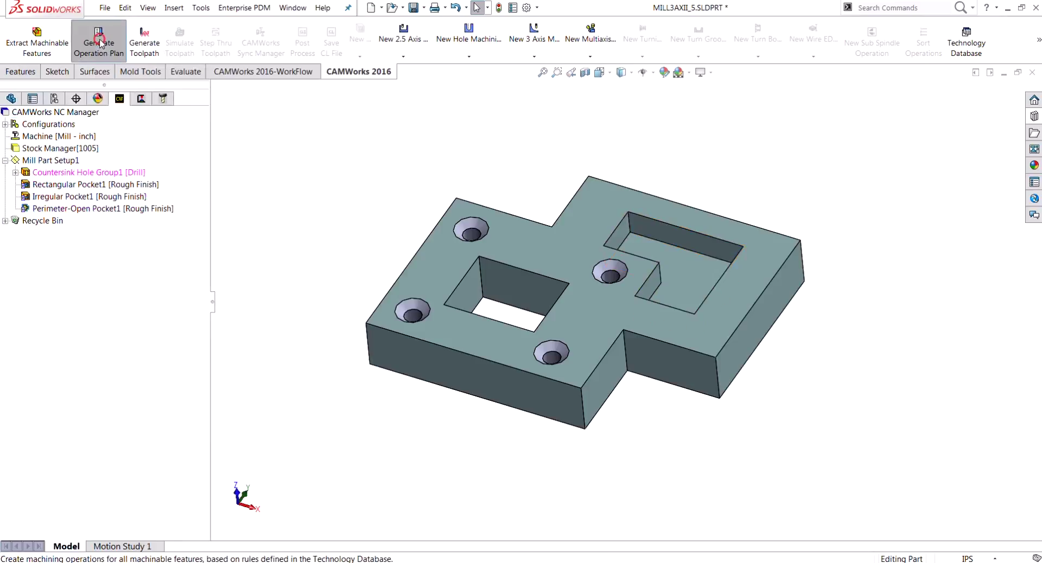
{"action": "left_click", "coordinate": [487, 323]}
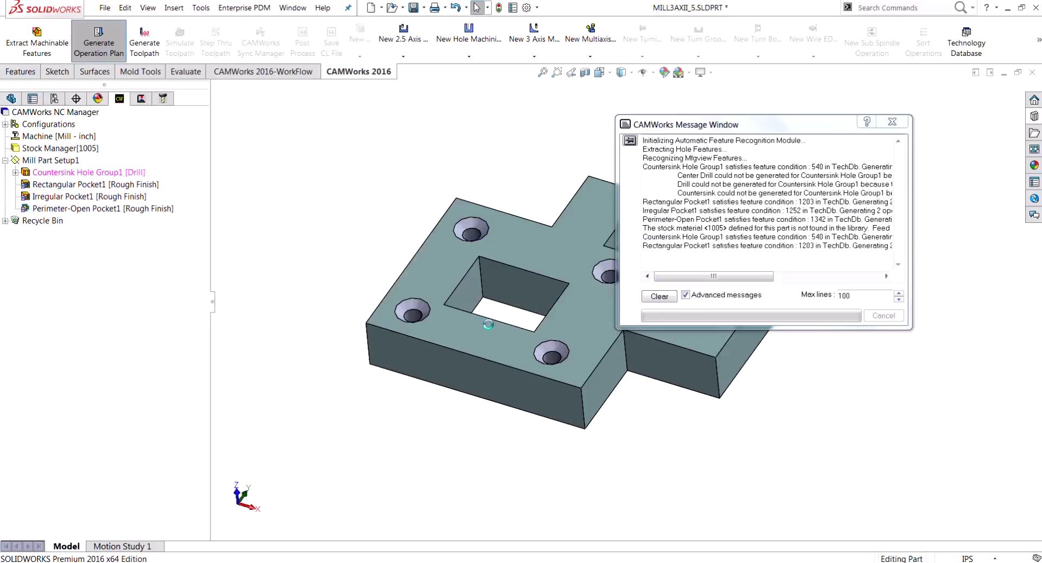
{"action": "left_click", "coordinate": [145, 39]}
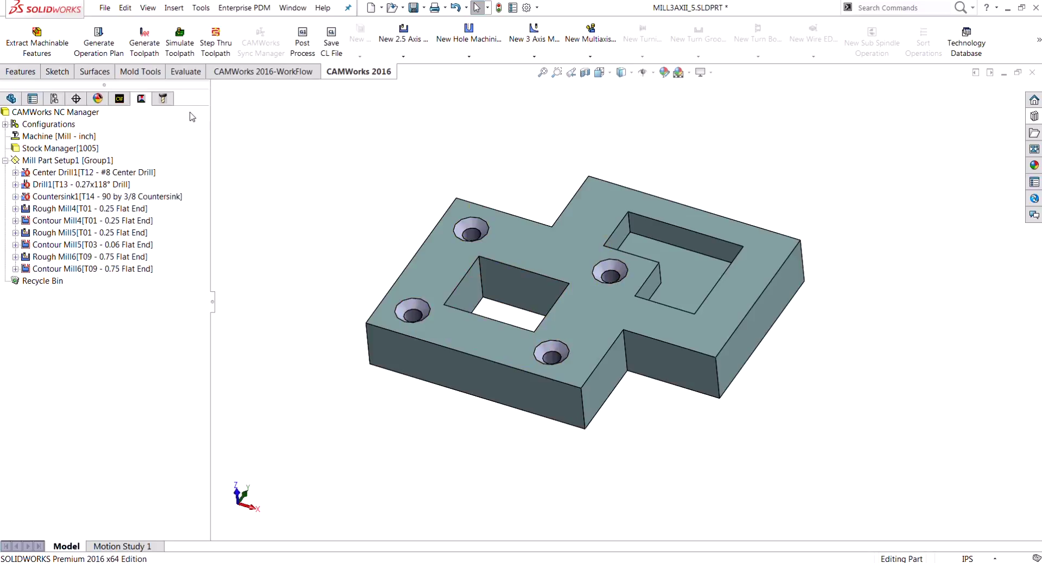
- Inspect the Crib 3 (Haas) tool table down to stations 12–14, then cancel the editor
{"action": "left_click", "coordinate": [162, 99]}
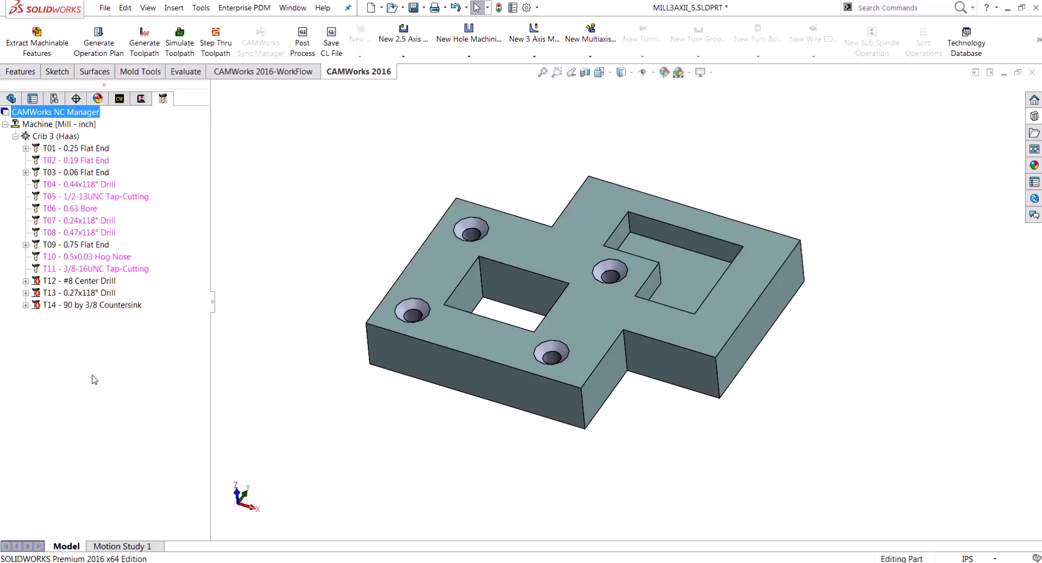
{"action": "right_click", "coordinate": [76, 137]}
{"action": "left_click", "coordinate": [120, 141]}
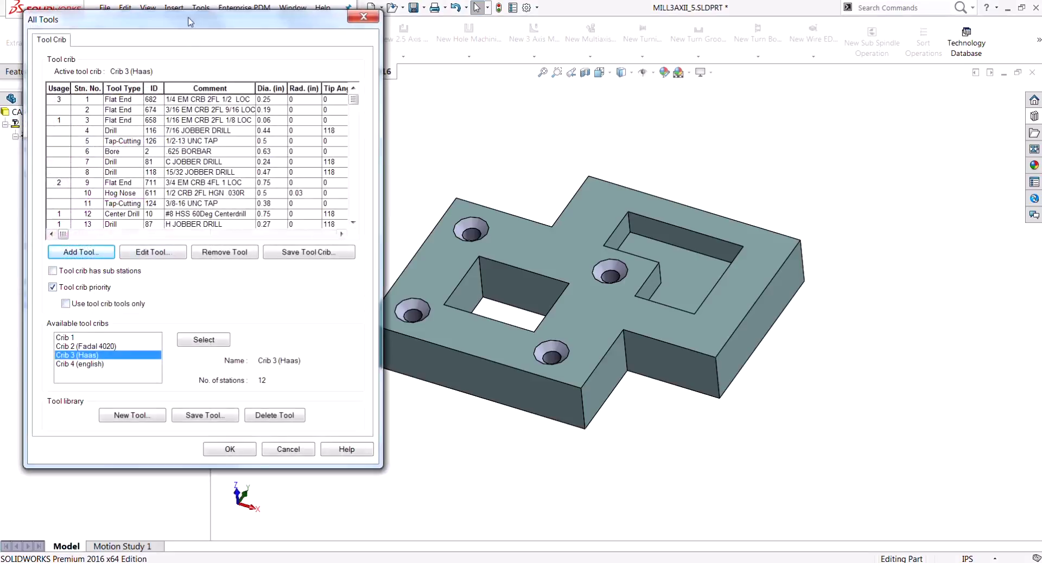
{"action": "left_click_drag", "start_coordinate": [189, 17], "coordinate": [323, 21]}
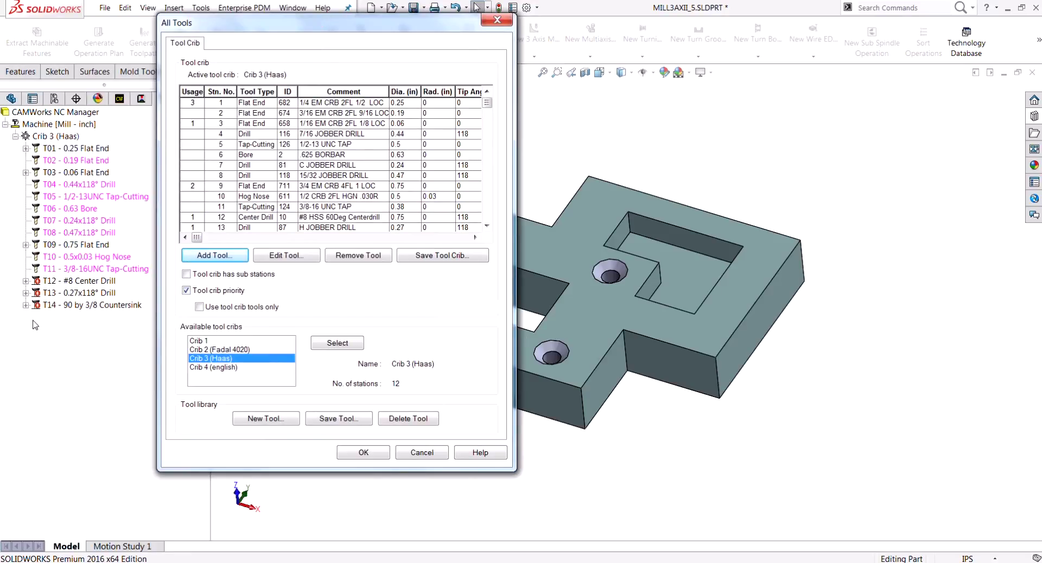
{"action": "left_click_drag", "start_coordinate": [488, 103], "coordinate": [489, 220]}
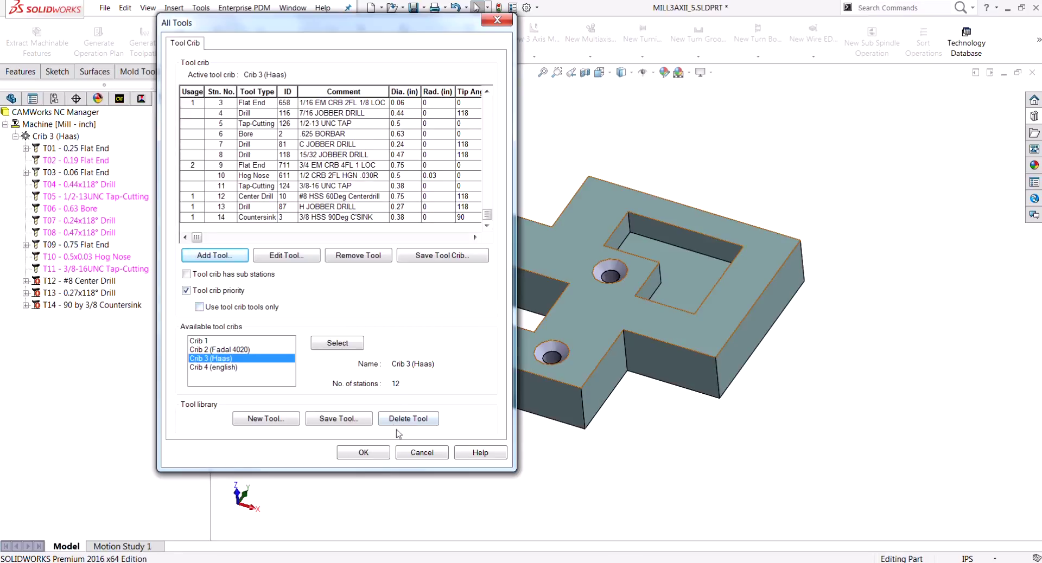
{"action": "left_click", "coordinate": [428, 456]}
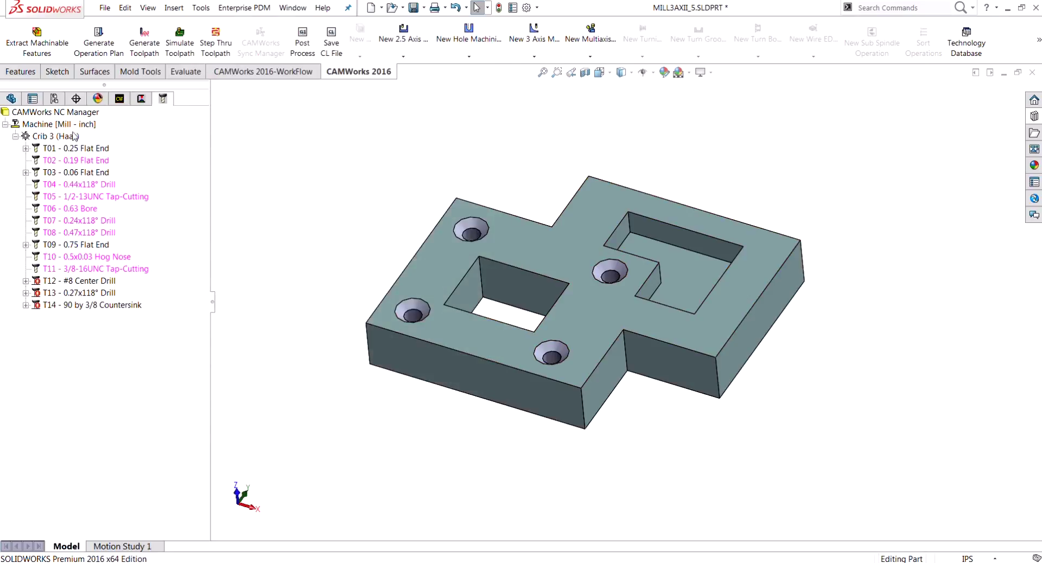
- Add a new CAMWorks configuration
{"action": "left_click", "coordinate": [119, 98]}
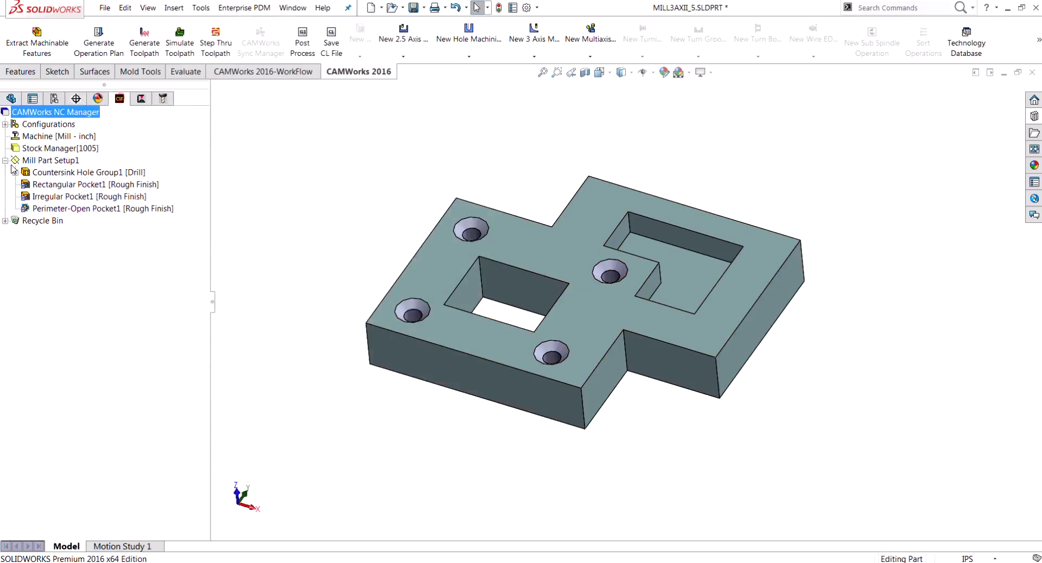
{"action": "left_click", "coordinate": [5, 125]}
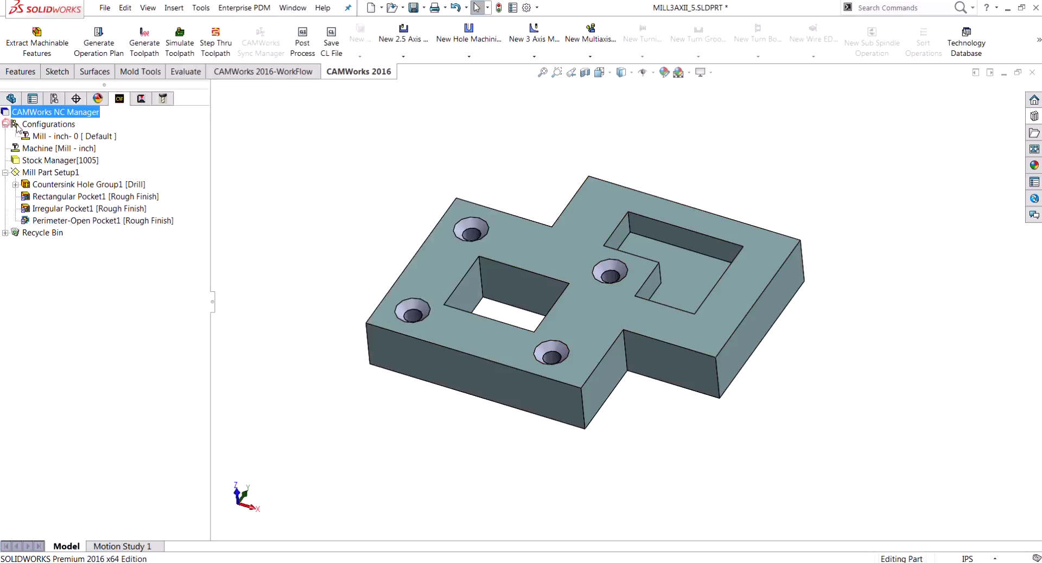
{"action": "right_click", "coordinate": [33, 126]}
{"action": "left_click", "coordinate": [86, 166]}
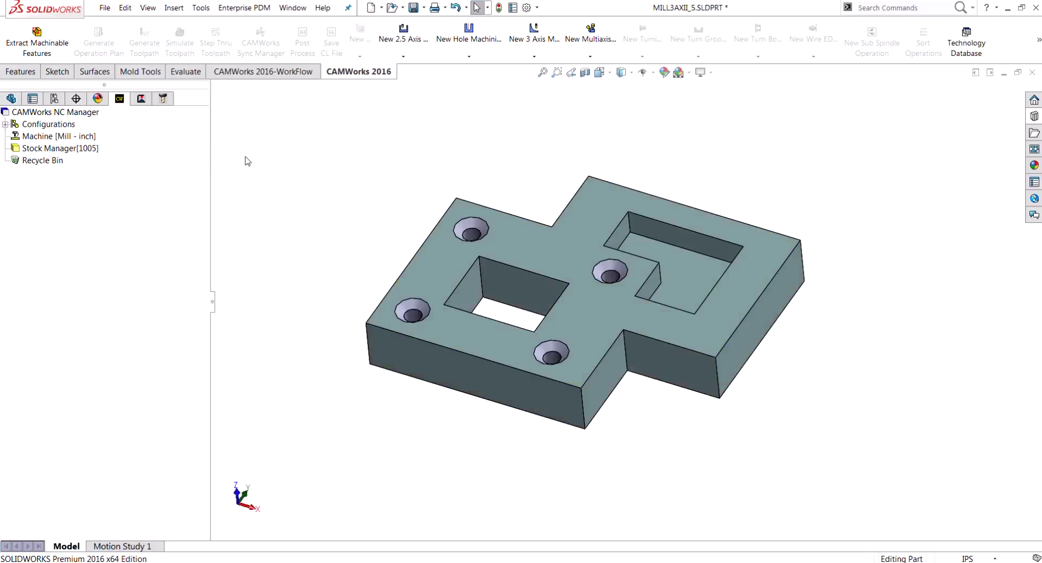
- Make Crib 3 (Haas) the active tool crib instead of Crib 1
{"action": "left_click", "coordinate": [163, 99]}
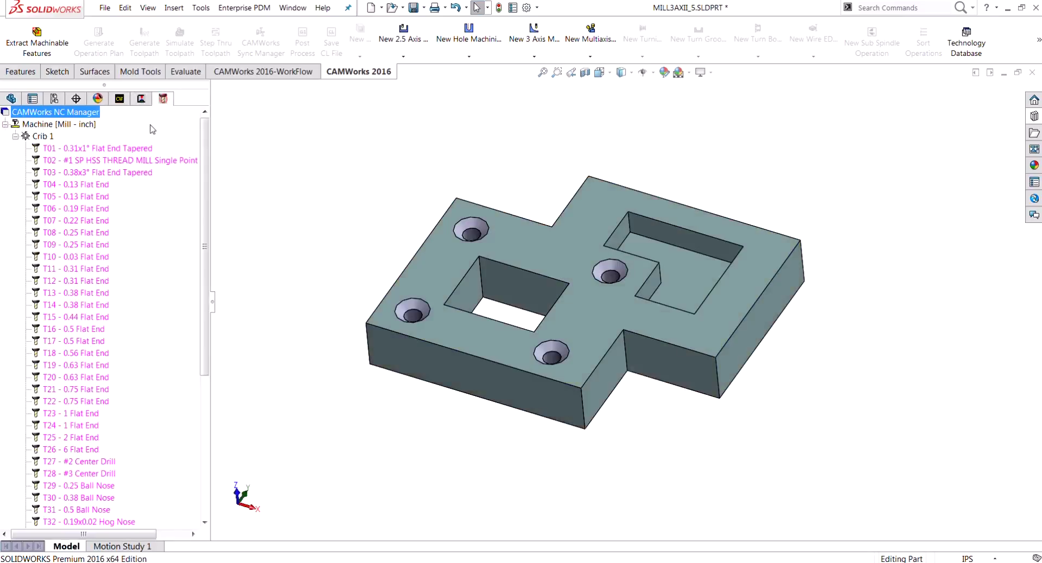
{"action": "right_click", "coordinate": [43, 137]}
{"action": "left_click", "coordinate": [85, 146]}
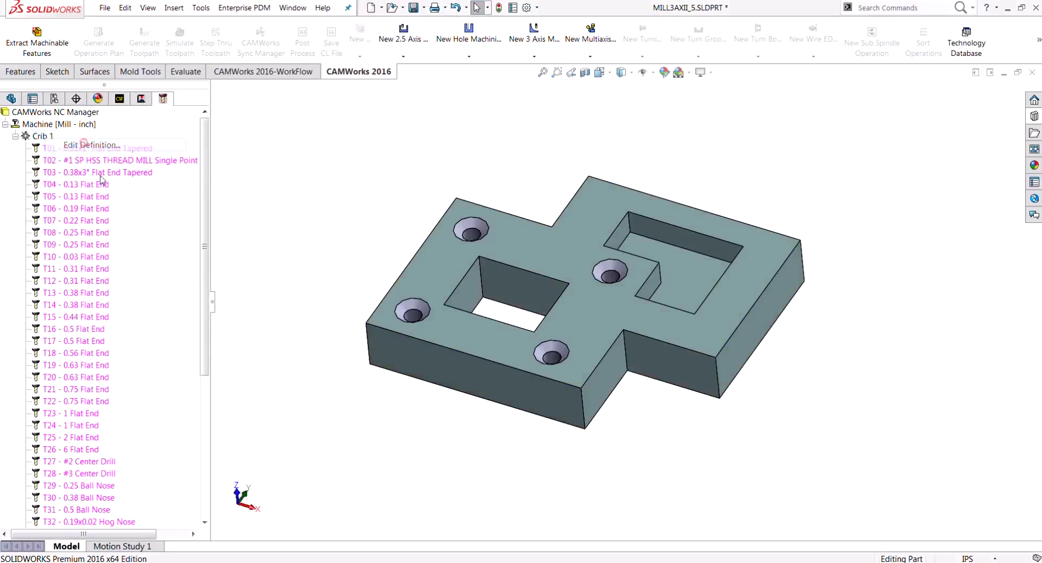
{"action": "left_click", "coordinate": [220, 358]}
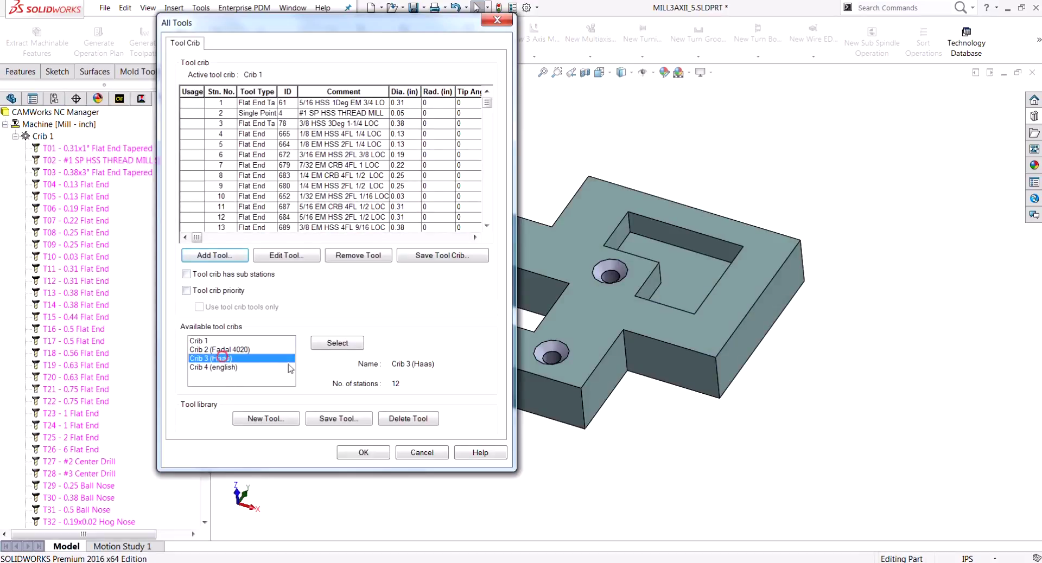
{"action": "left_click", "coordinate": [324, 346]}
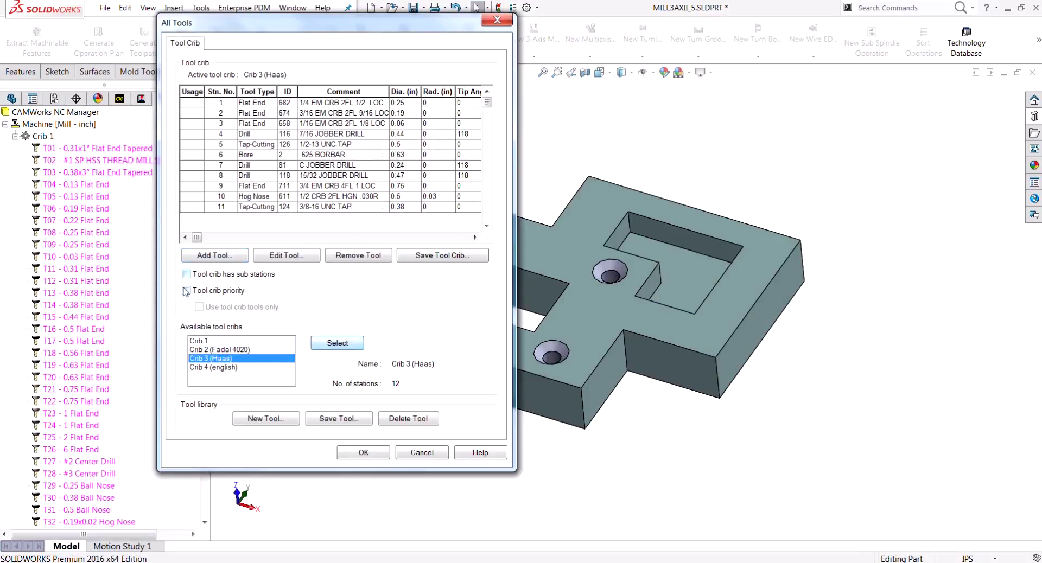
{"action": "left_click", "coordinate": [379, 454]}
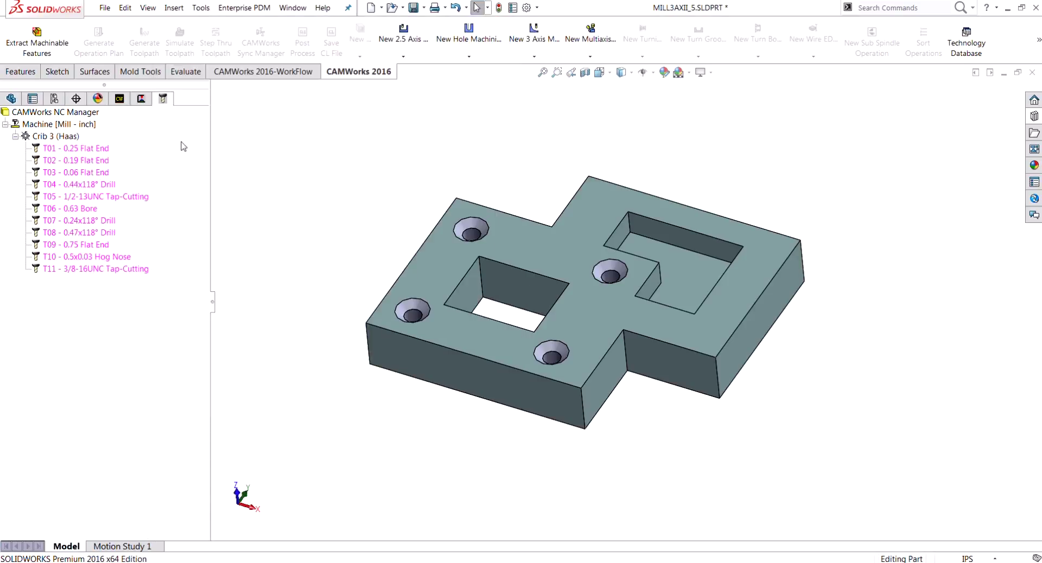
- Re-extract the machinable features and delete Rectangular Slot1 and Rectangular Slot2
{"action": "left_click", "coordinate": [120, 98]}
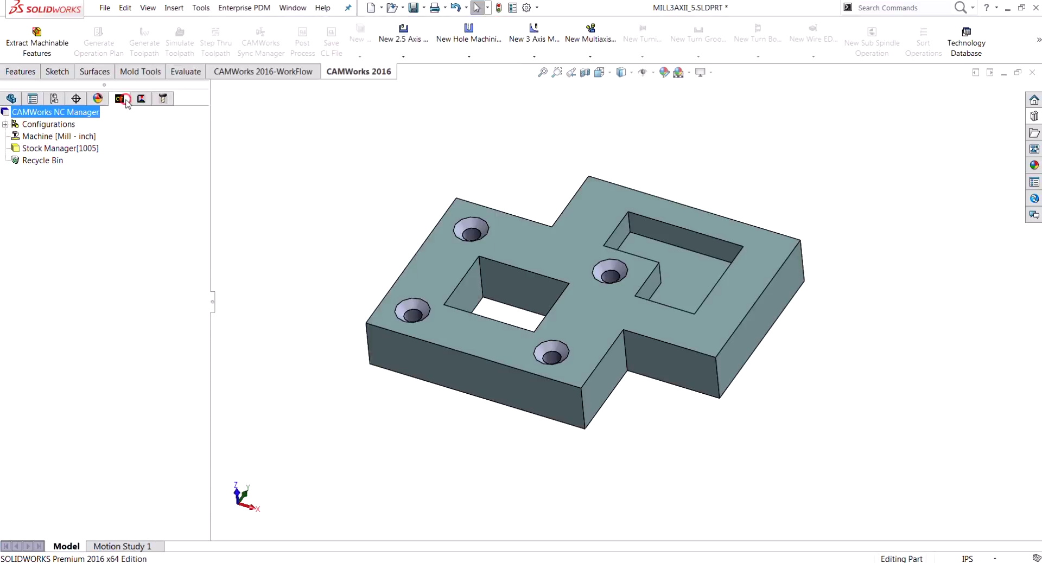
{"action": "left_click", "coordinate": [44, 53]}
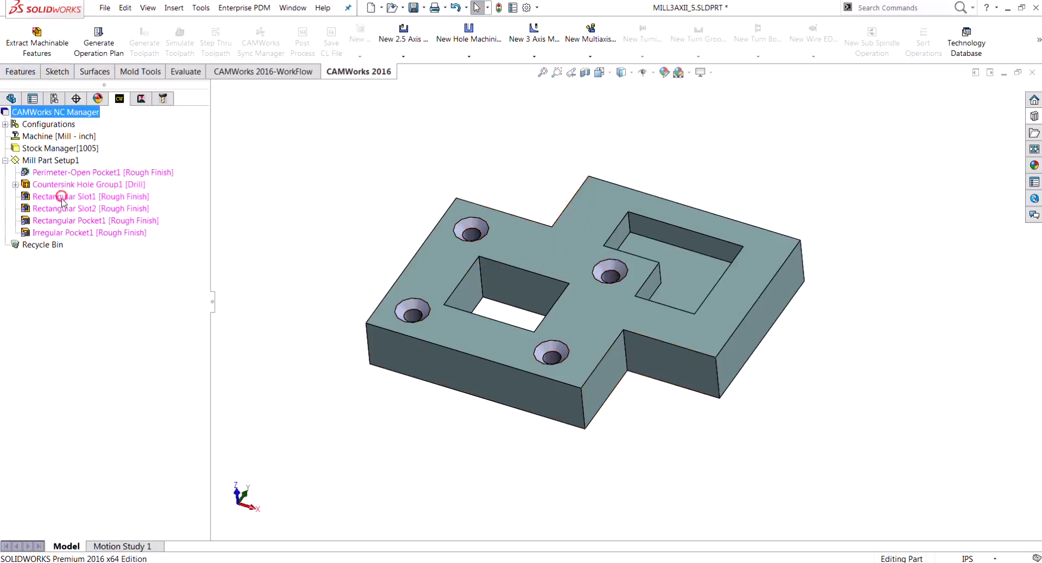
{"action": "left_click", "coordinate": [62, 197]}
{"action": "left_click", "coordinate": [63, 208], "text": "ctrl"}
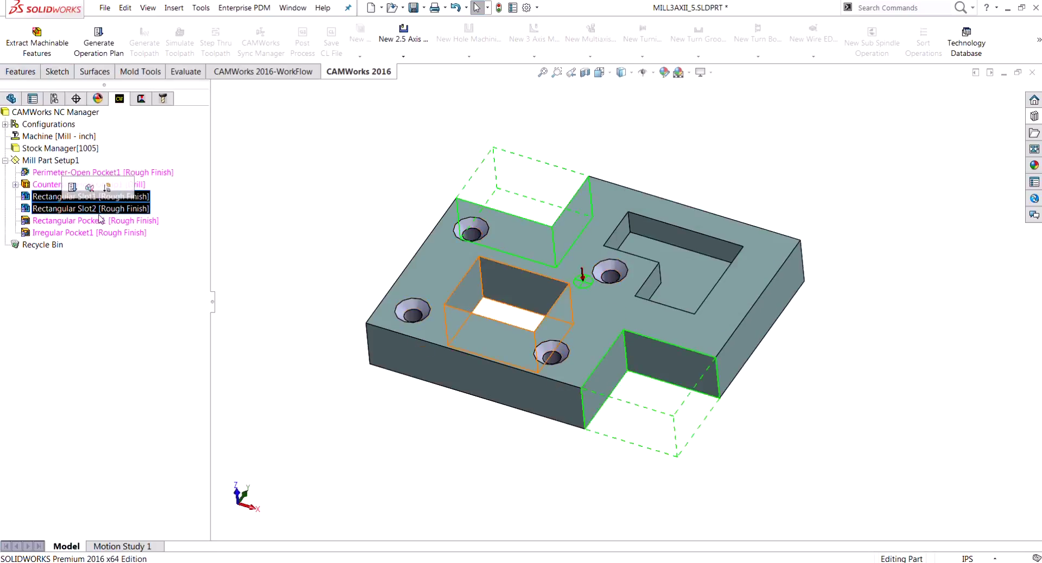
{"action": "key", "text": "Delete"}
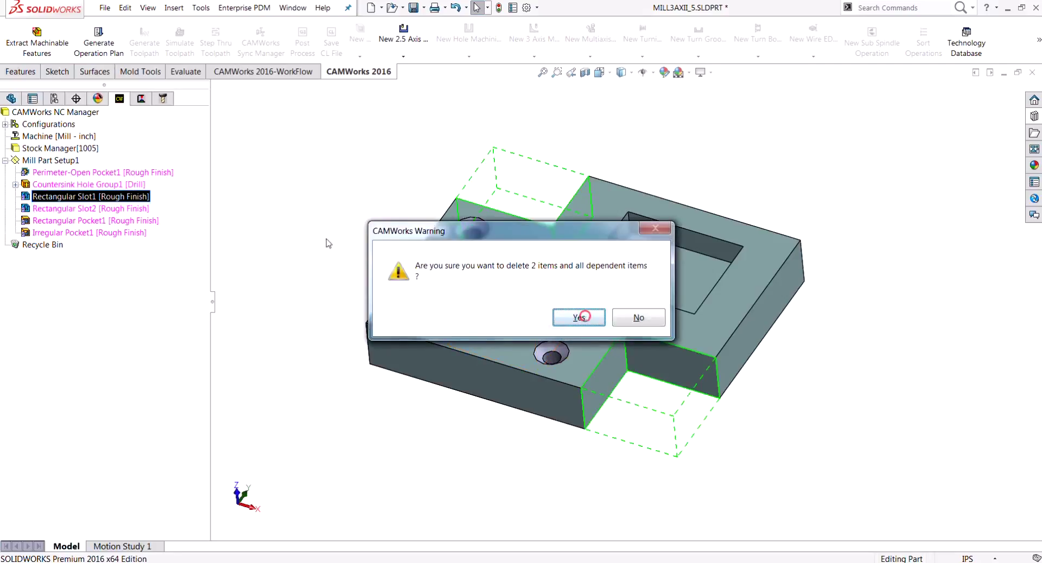
{"action": "left_click", "coordinate": [580, 317]}
{"action": "left_click", "coordinate": [5, 220]}
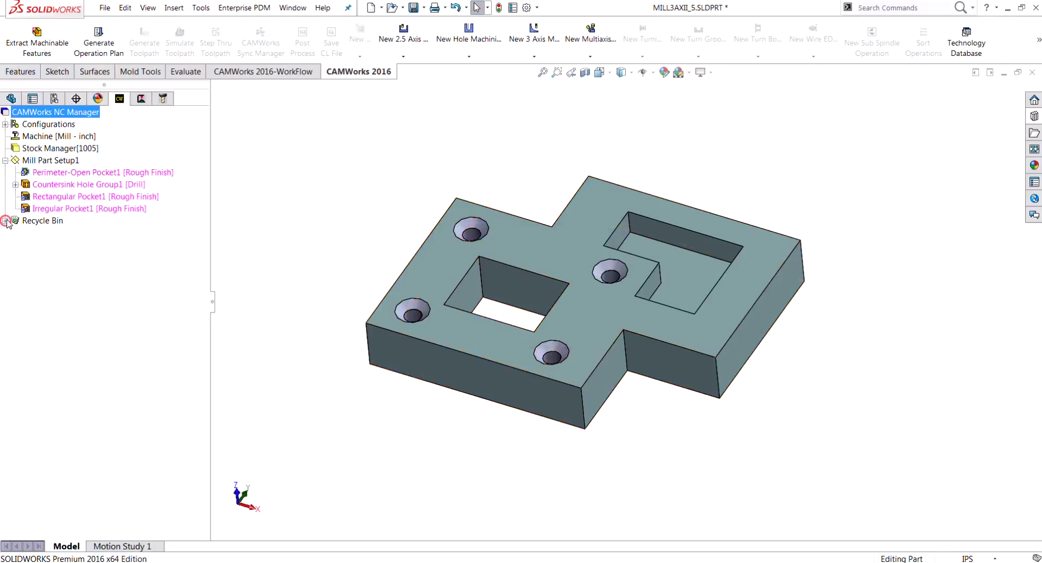
- Generate the operation plan and toolpaths, then check that Crib 3 (Haas) now lists tools T01–T19
{"action": "left_click", "coordinate": [101, 43]}
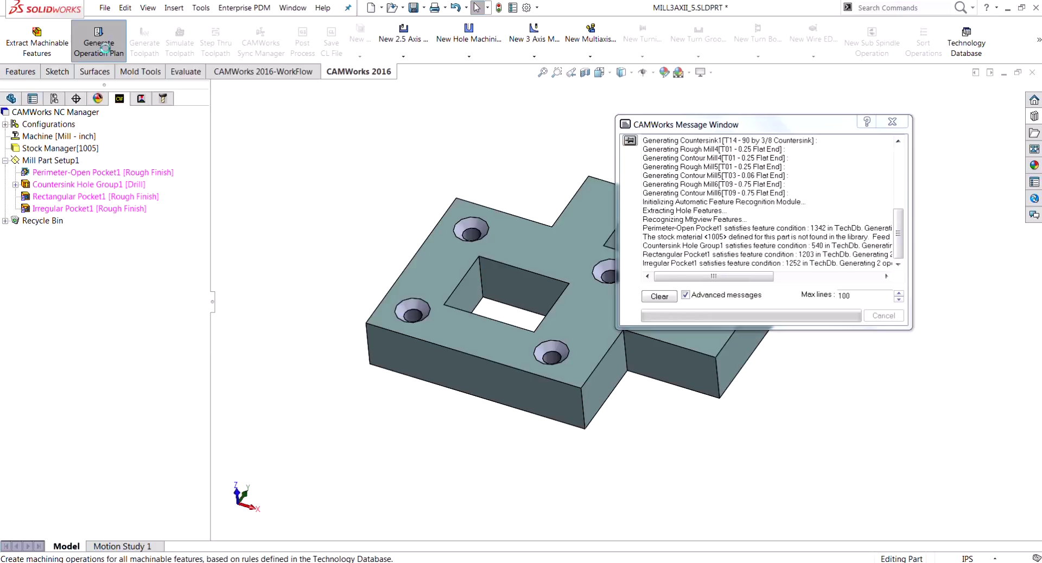
{"action": "left_click", "coordinate": [145, 43]}
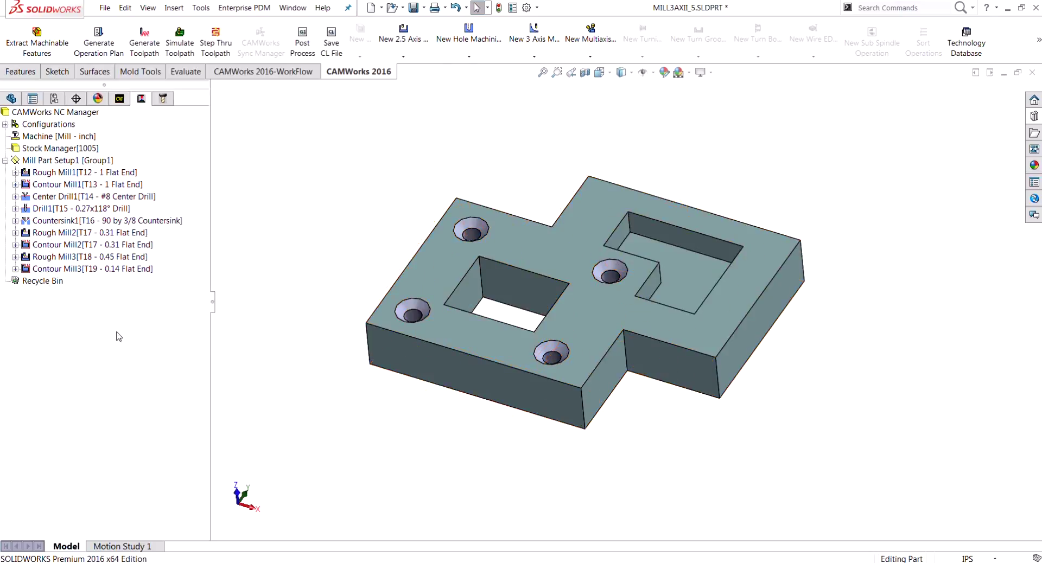
{"action": "left_click", "coordinate": [163, 98]}
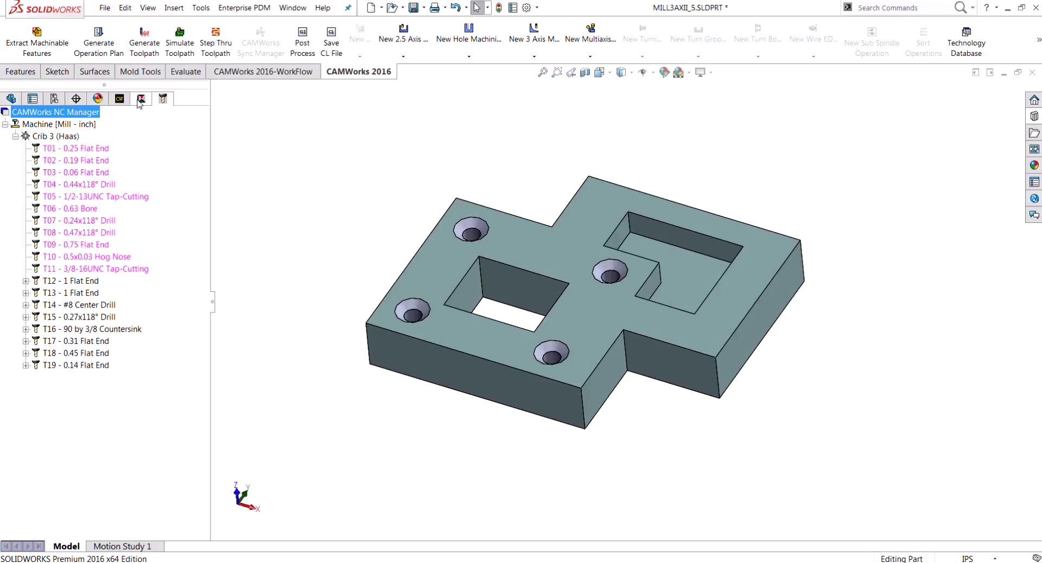
{"action": "right_click", "coordinate": [75, 137]}
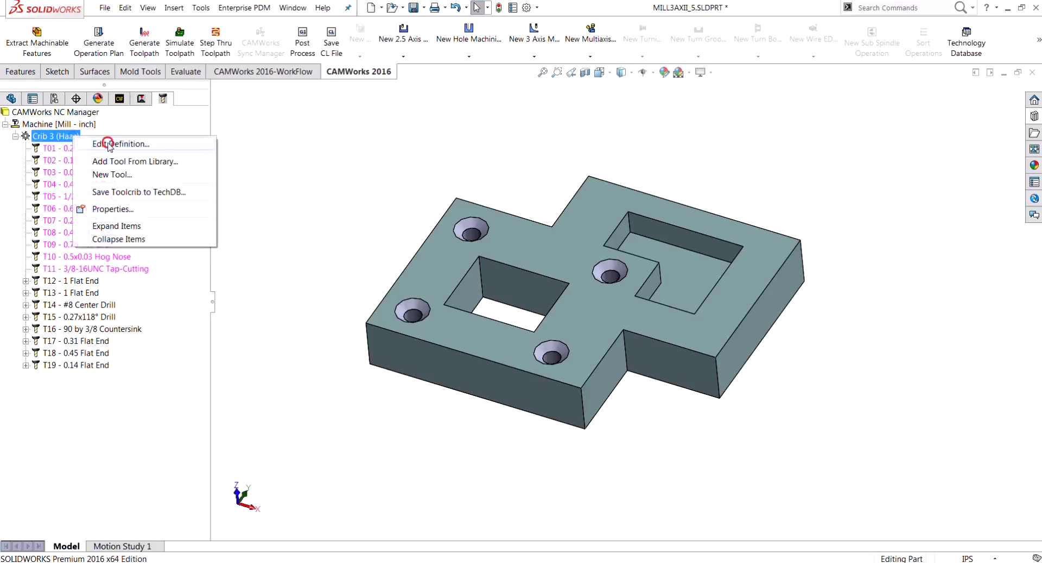
- Enable tool crib priority for Crib 3 (Haas), leaving 'Use tool crib tools only' unchecked
{"action": "left_click", "coordinate": [109, 144]}
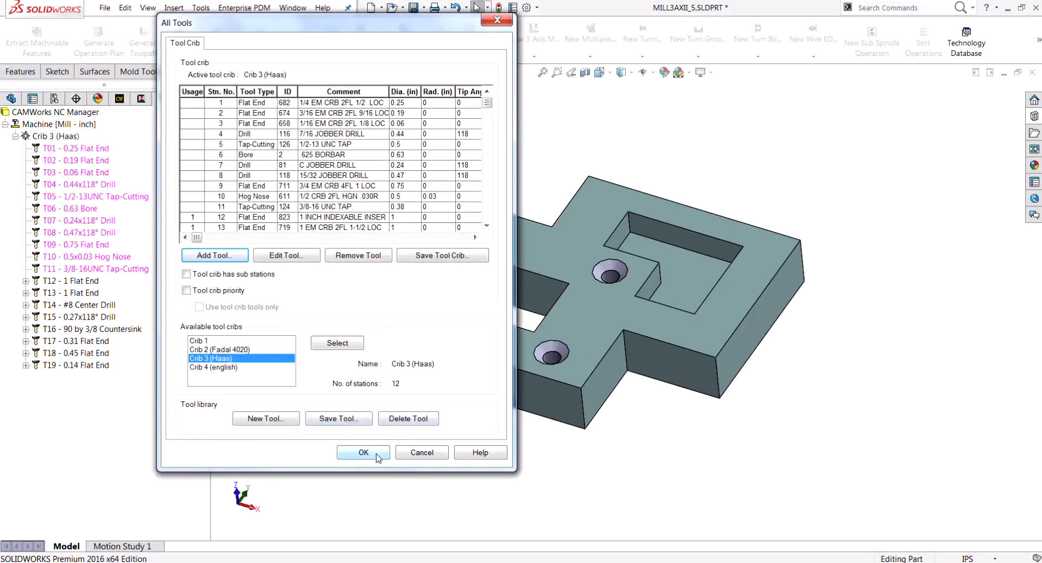
{"action": "left_click", "coordinate": [213, 293]}
{"action": "left_click", "coordinate": [237, 308]}
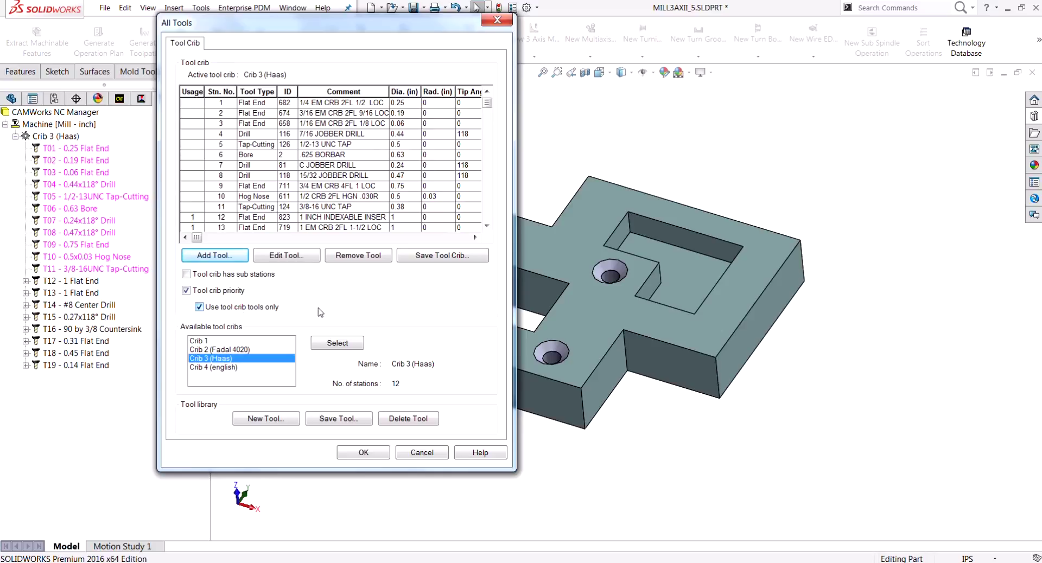
{"action": "left_click", "coordinate": [221, 307]}
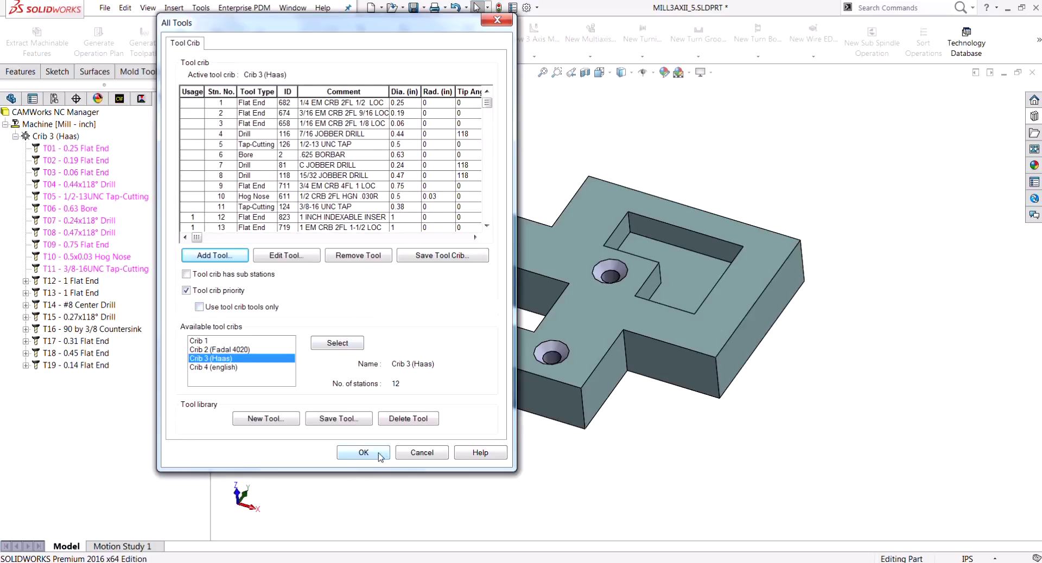